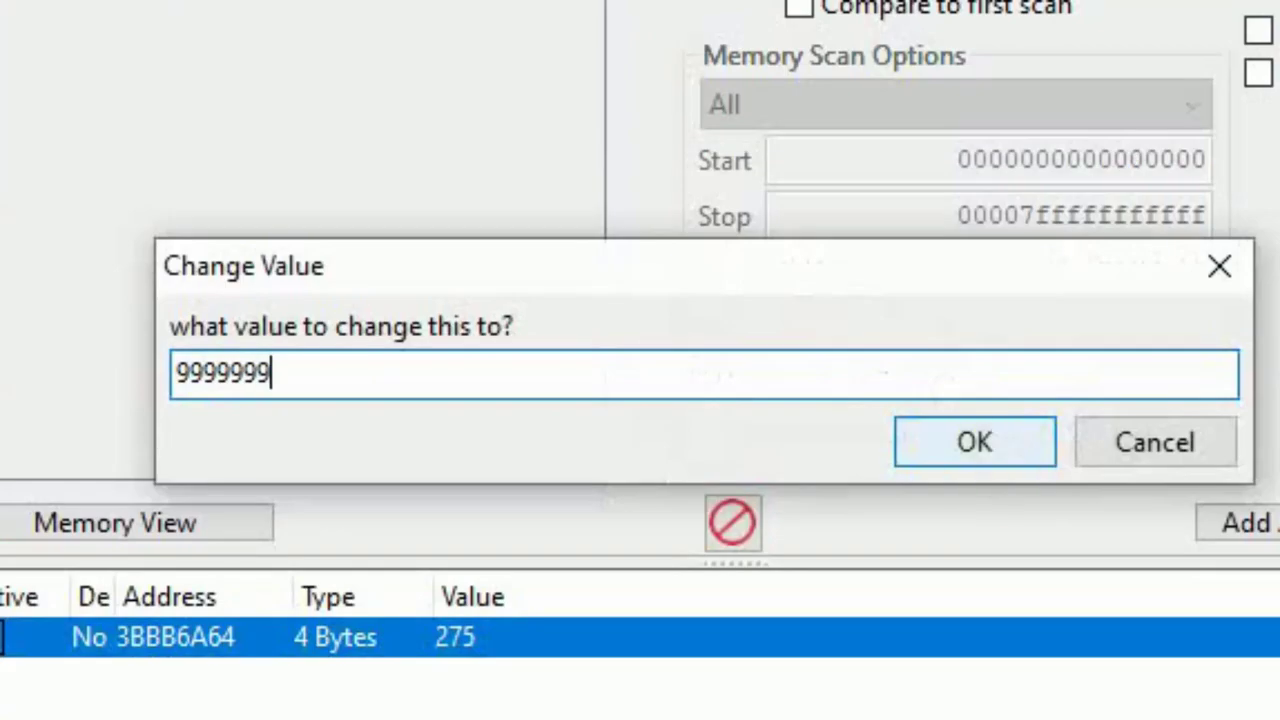
Apply 999999999 as the new value of the found money address
left_click(772, 393)
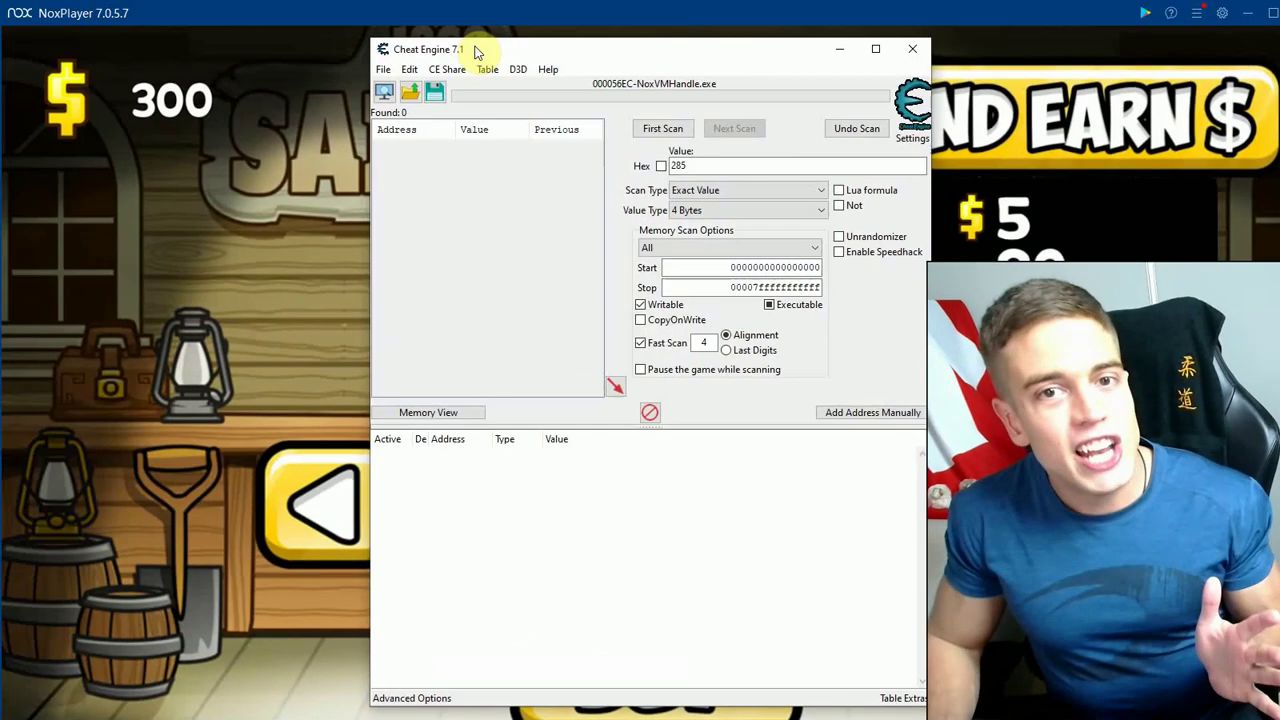
In Cheat Engine settings, enable scanning of MEM_MAPPED memory under Scan Settings
left_click(409, 69)
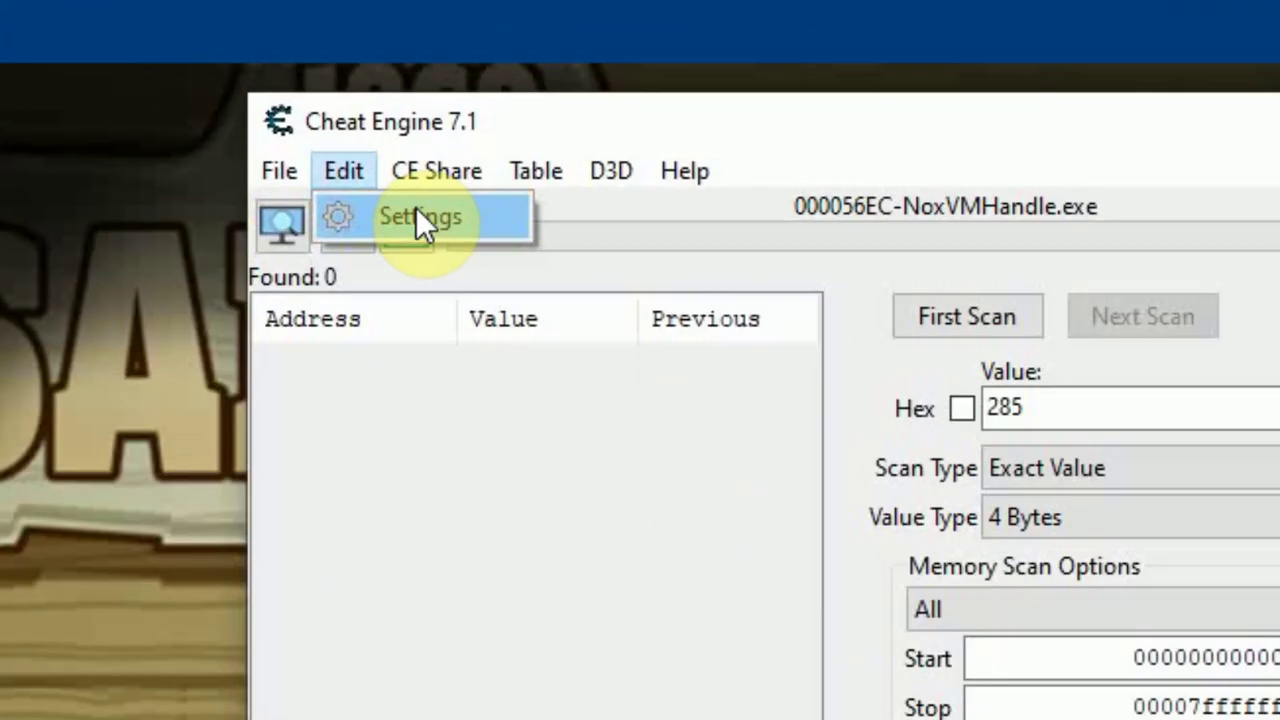
left_click(418, 215)
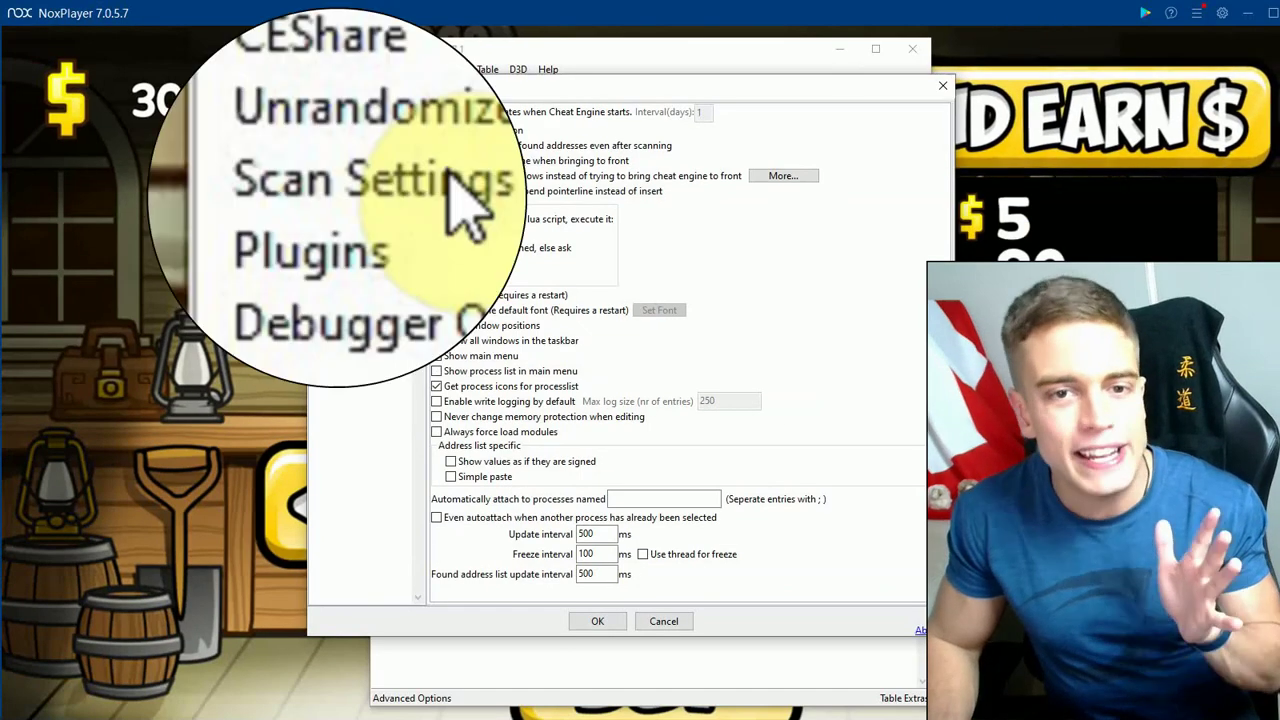
left_click(358, 196)
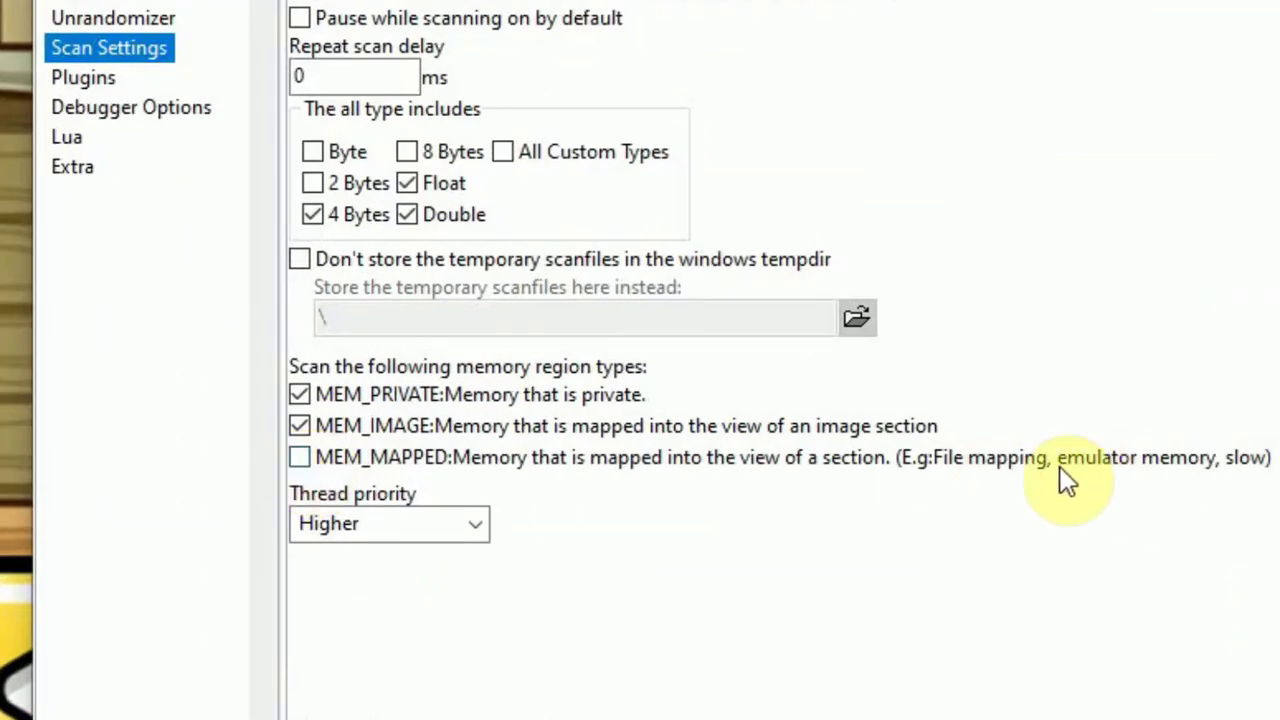
left_click(300, 458)
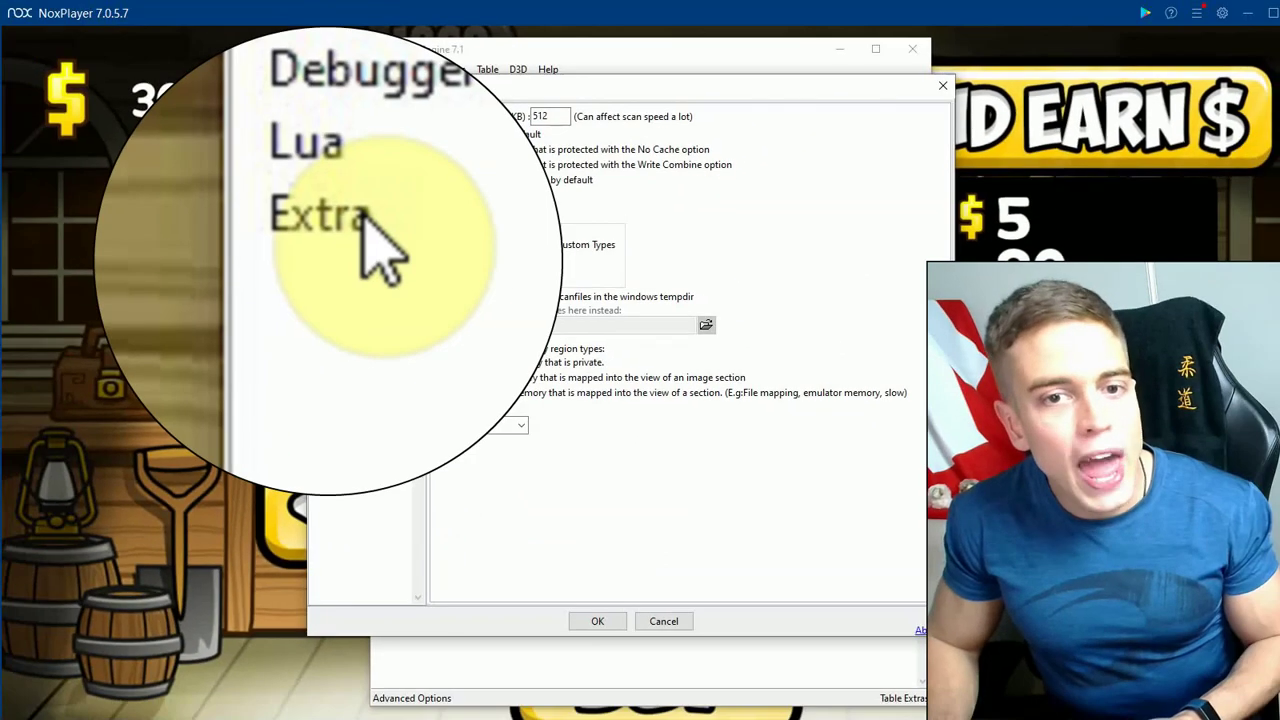
Under Extra, enable kernel read/write and query memory routines plus the Process Watcher, and save
left_click(75, 167)
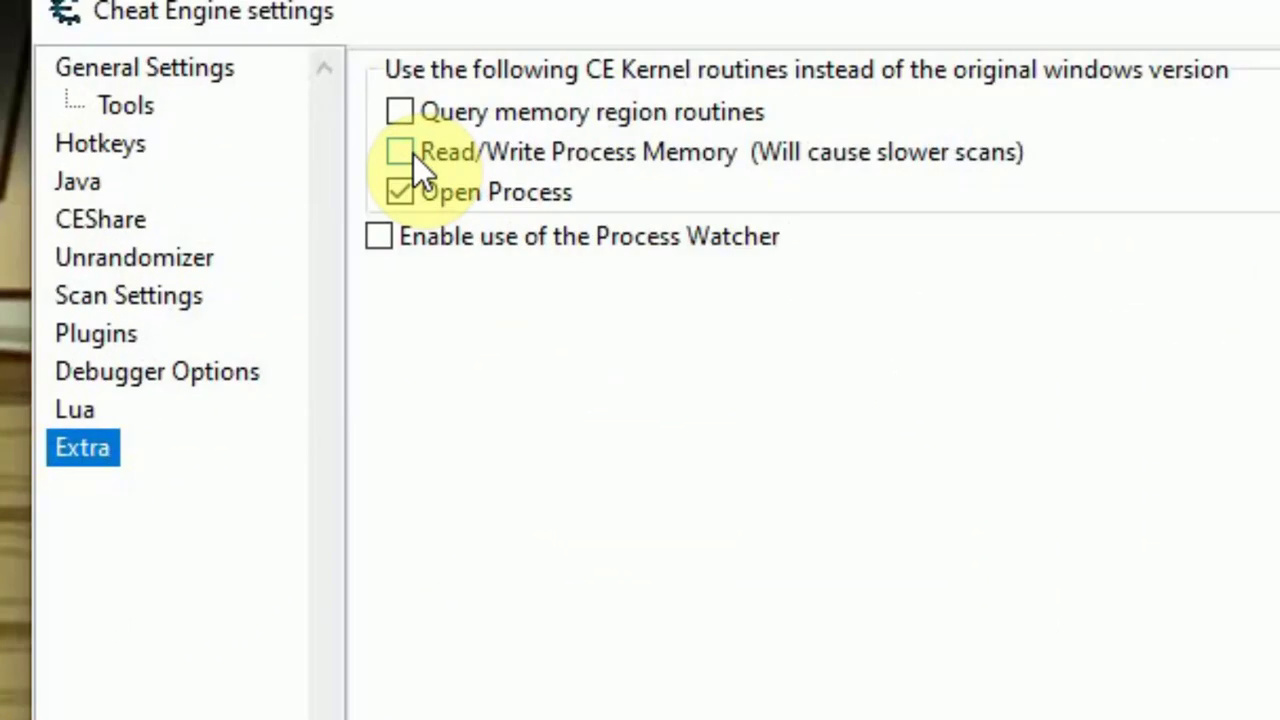
left_click(413, 154)
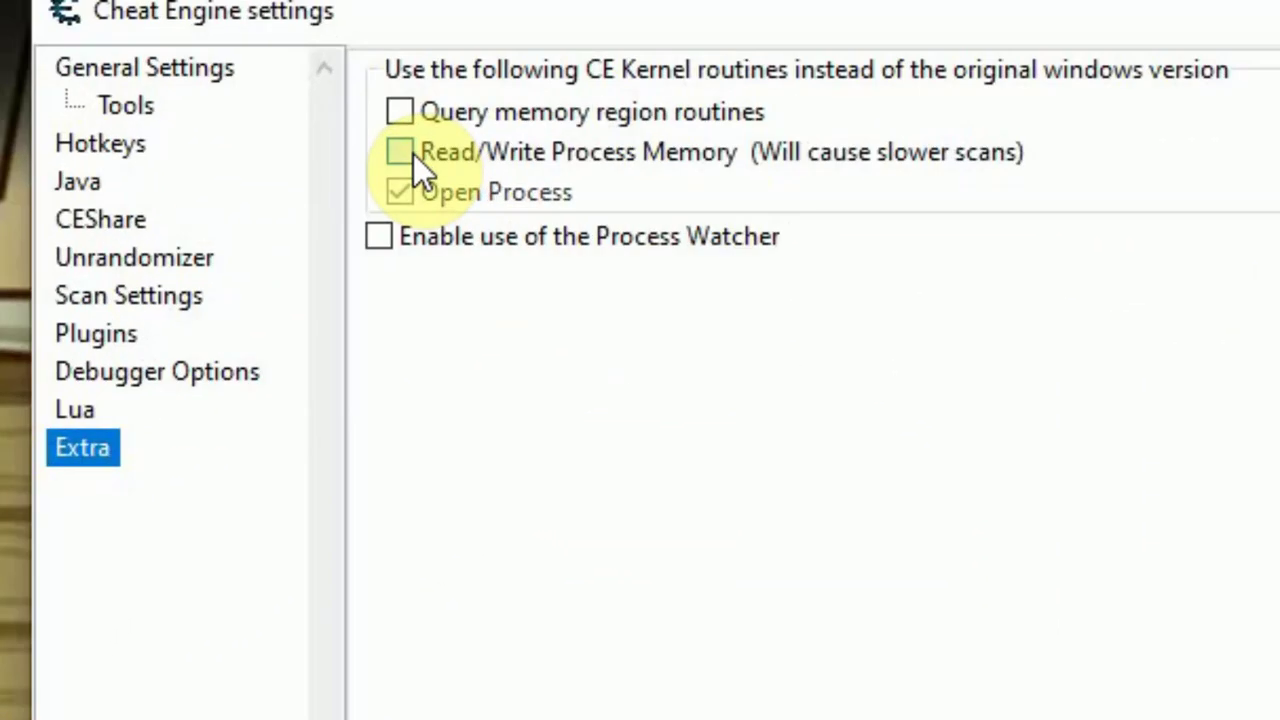
left_click(409, 116)
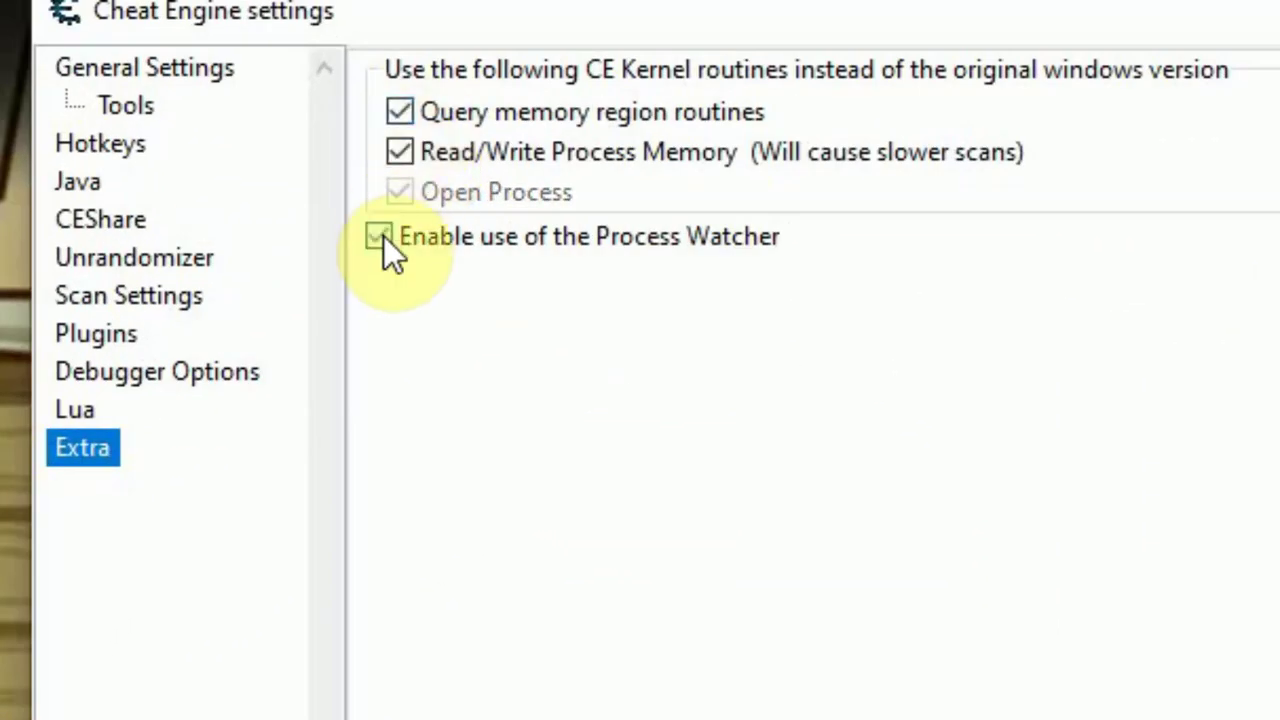
left_click(384, 238)
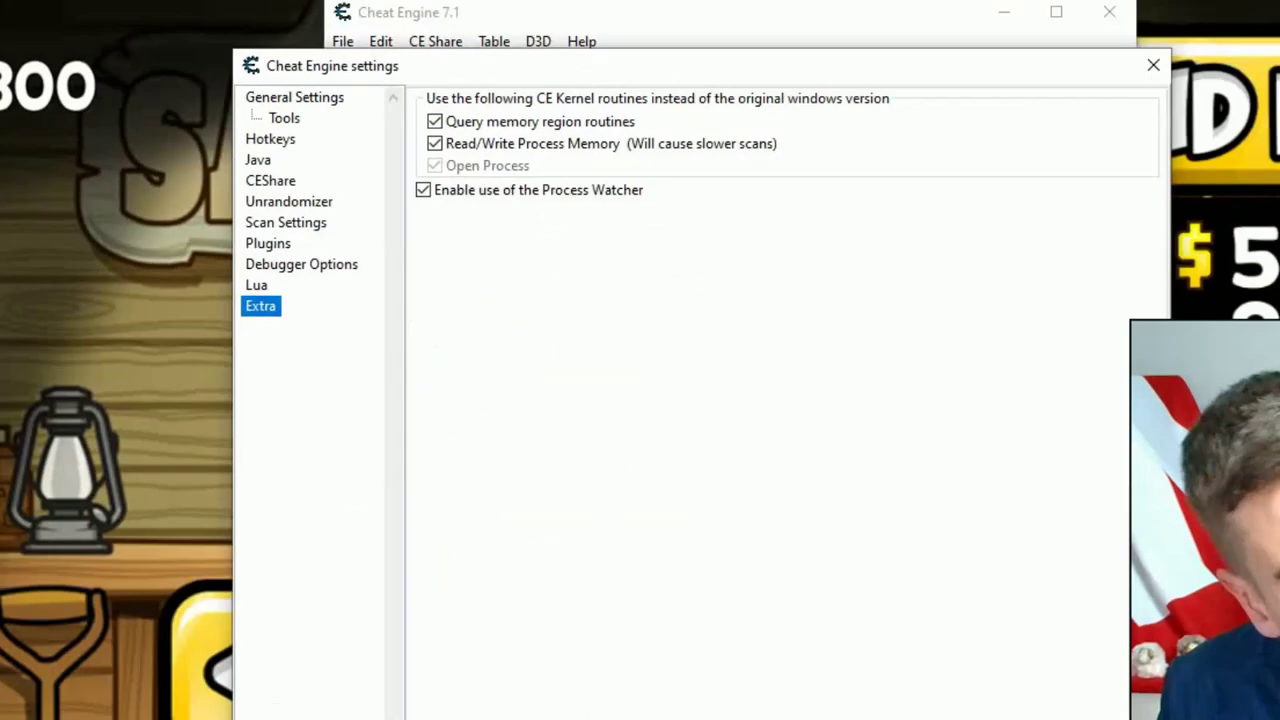
left_click(700, 719)
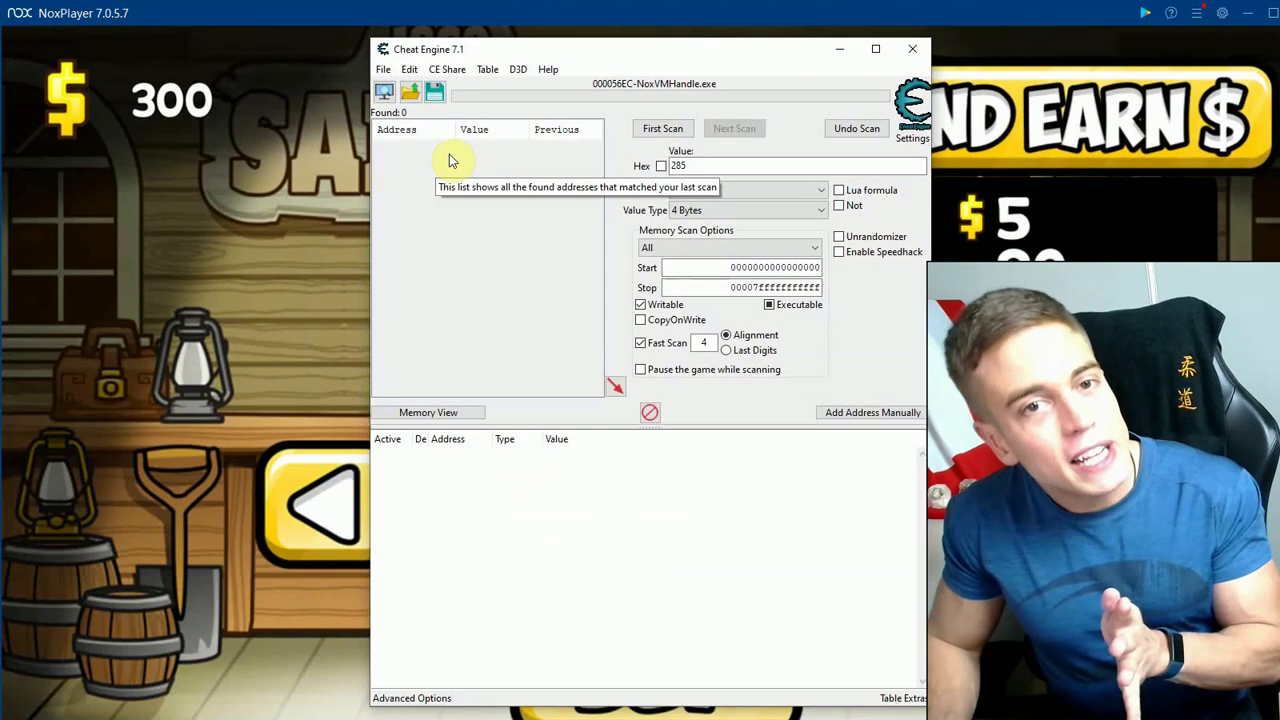
Attach Cheat Engine to the 000056EC-NoxVMHandle.exe process from the process list
left_click(384, 91)
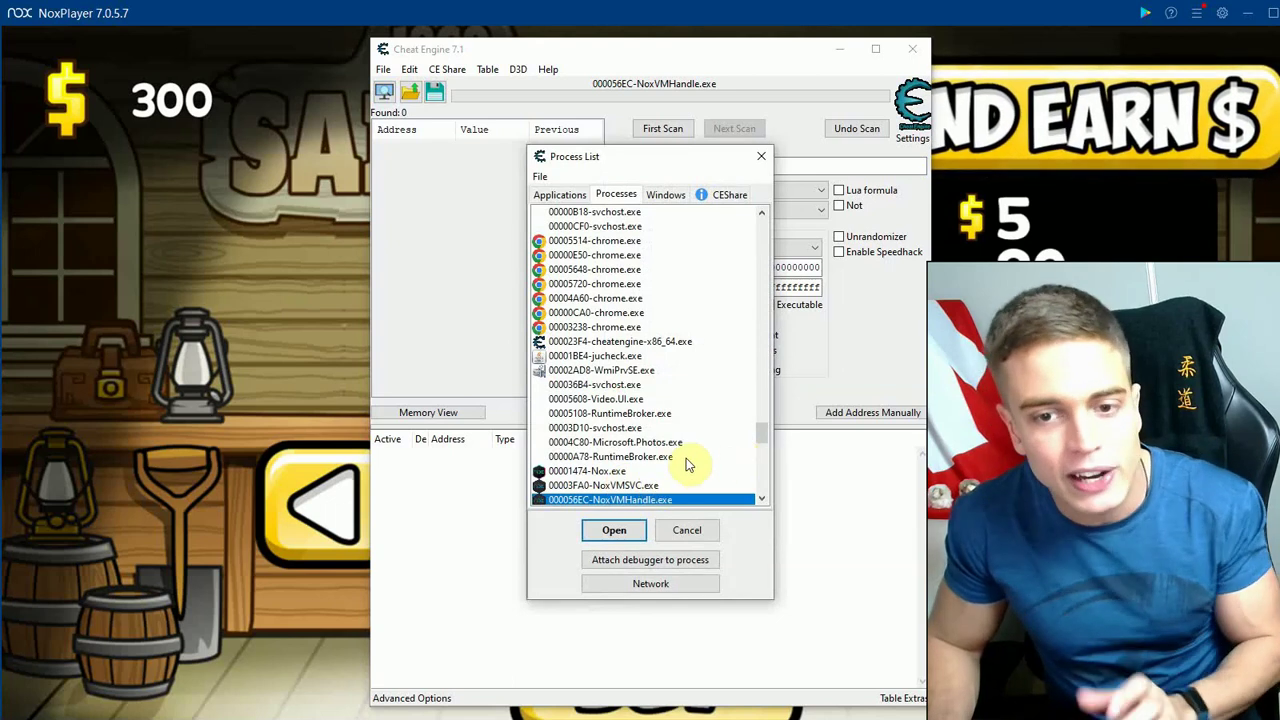
left_click(645, 471)
scroll(645, 471, "down", 1)
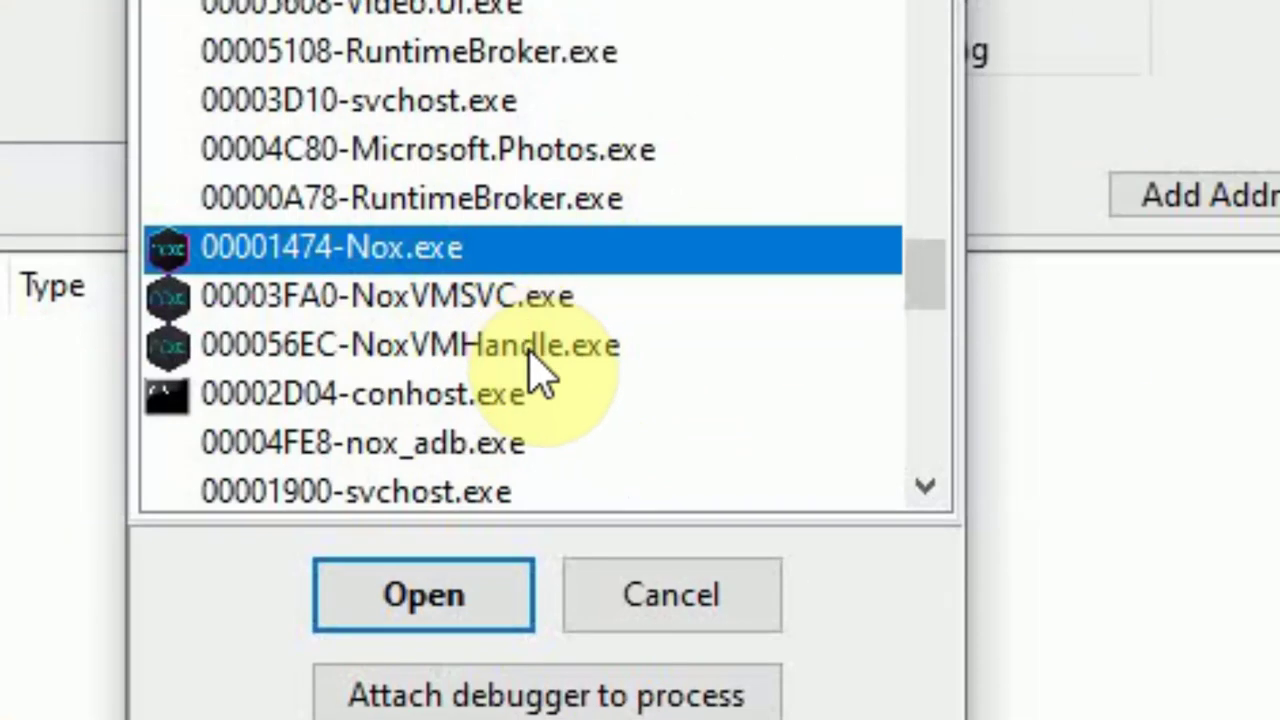
left_click(541, 350)
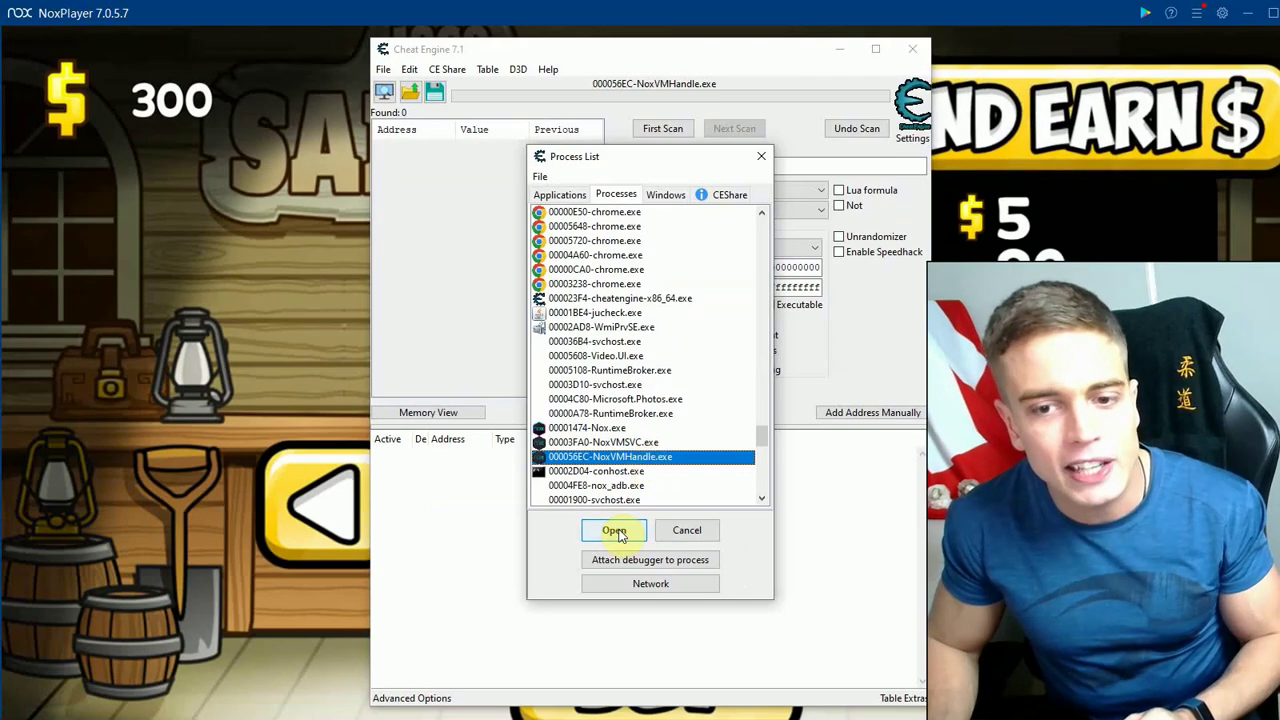
left_click(616, 532)
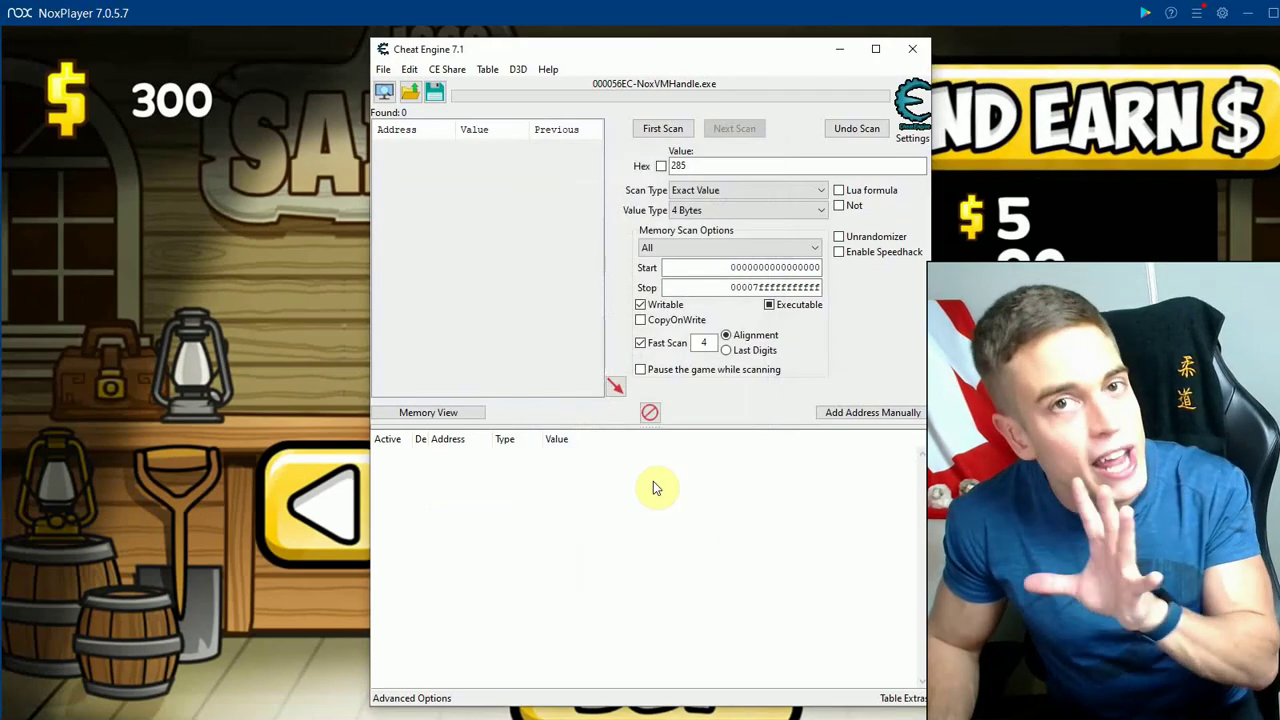
Run a First Scan for money value 300, then buy three ladders in the game
key("BackSpace")
key("BackSpace")
key("BackSpace")
type("300")
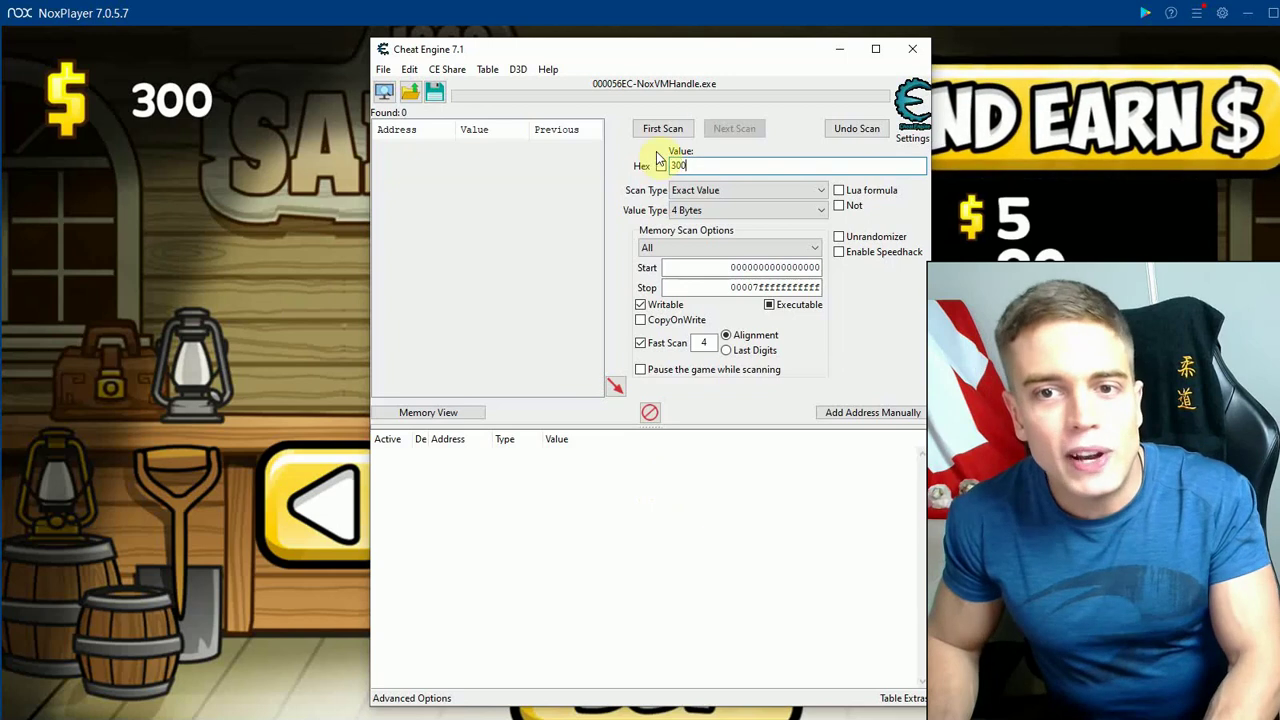
left_click(674, 130)
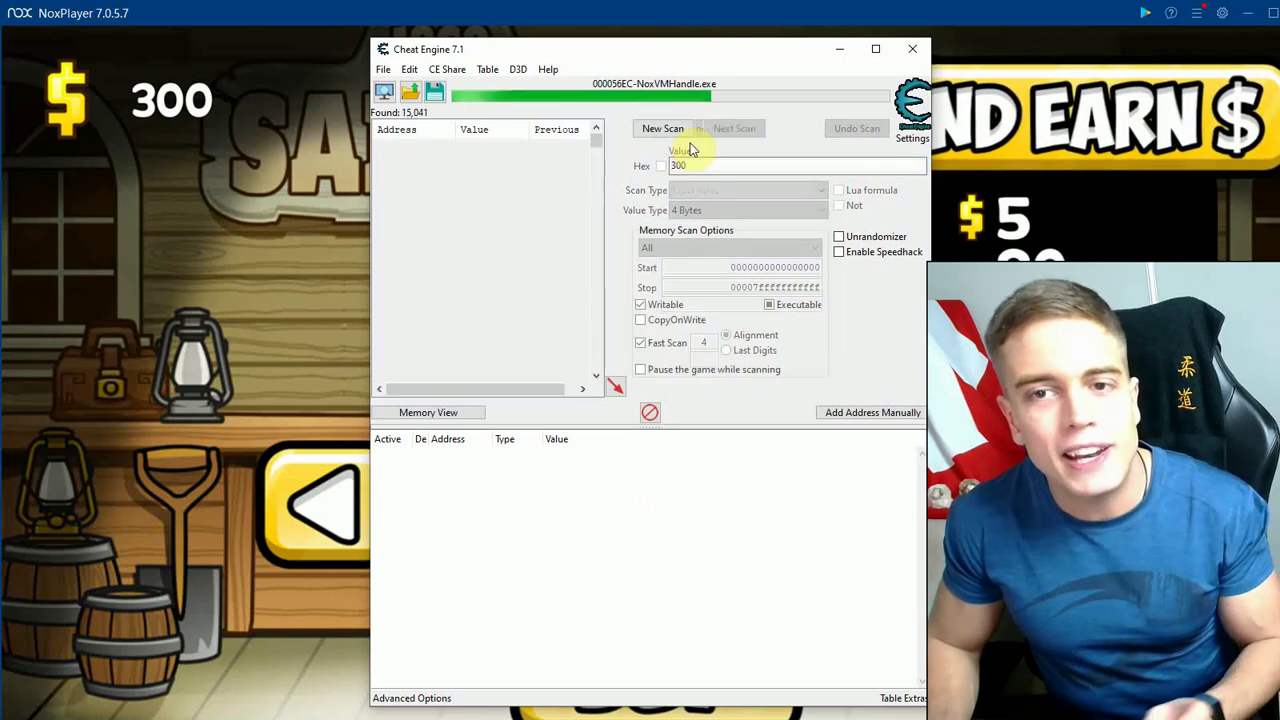
left_click(1143, 440)
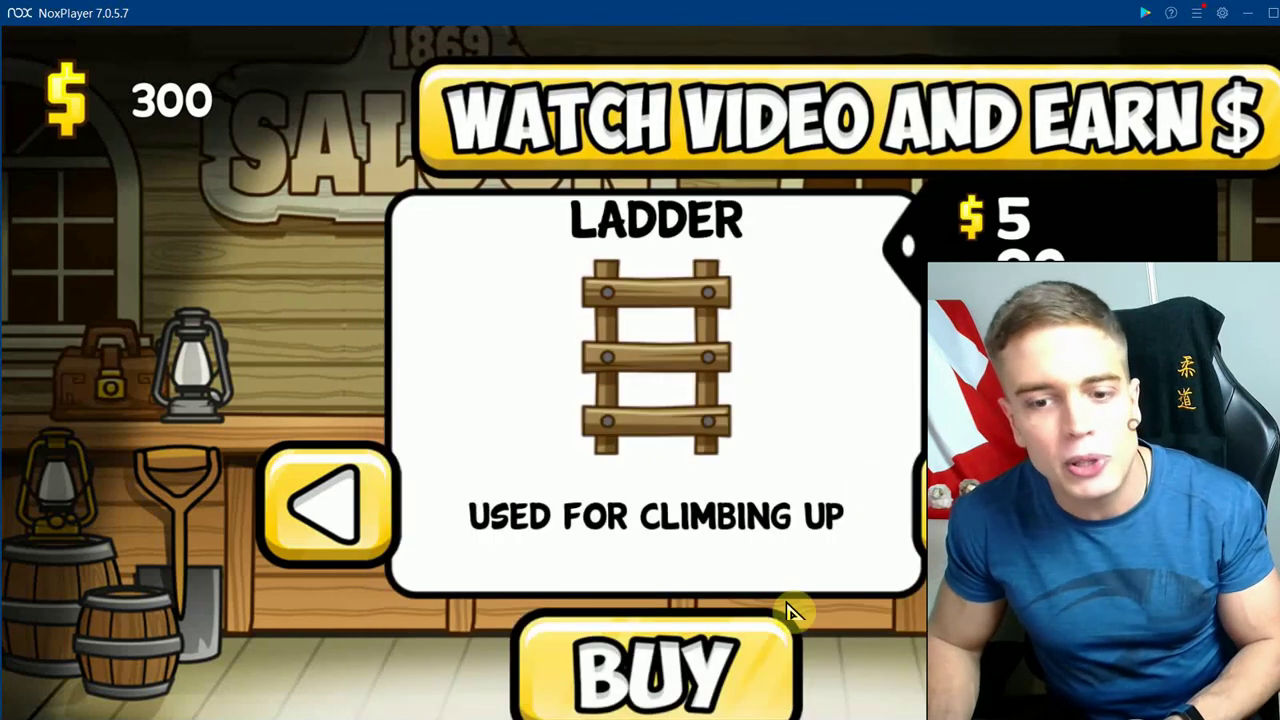
left_click(643, 650)
left_click(643, 650)
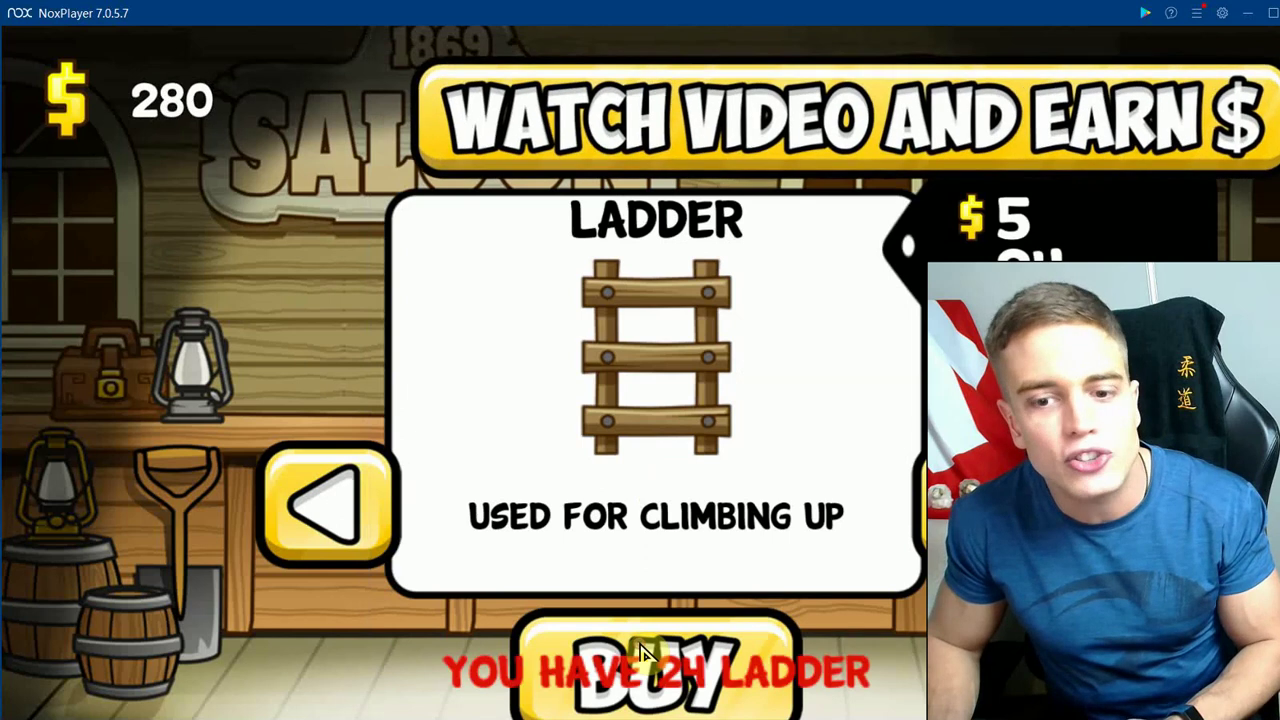
left_click(643, 650)
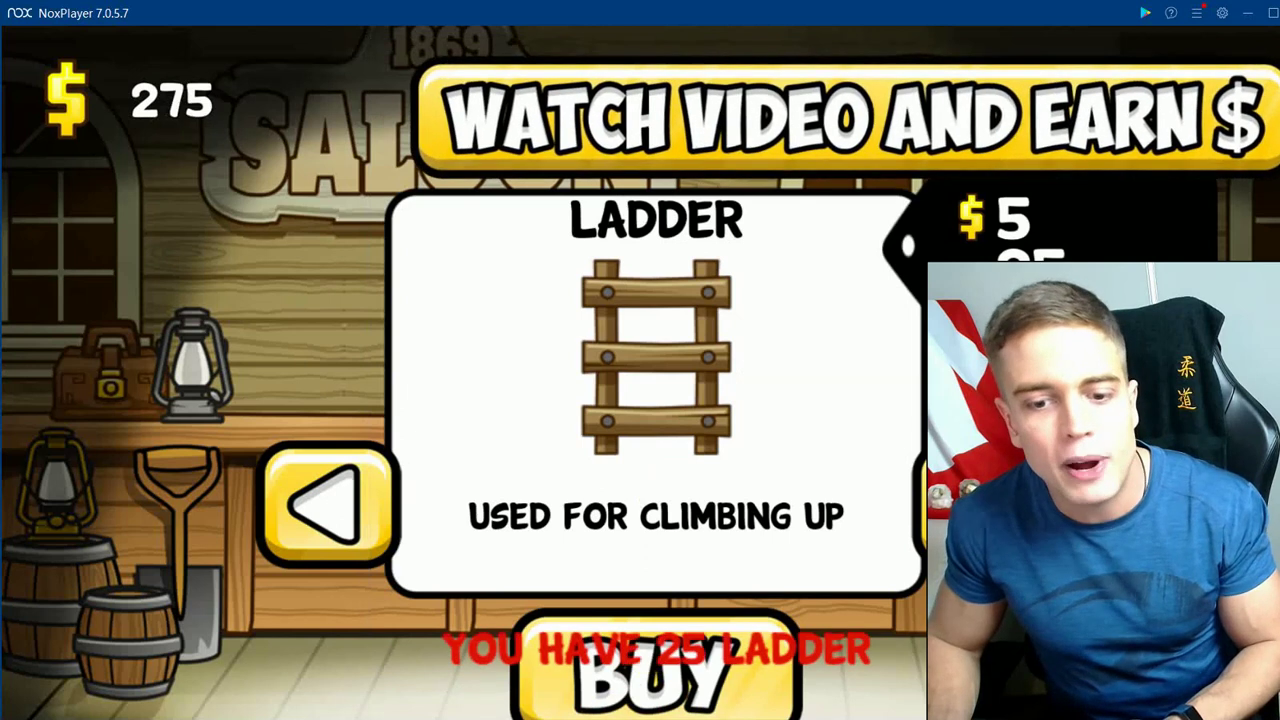
Next Scan for 275 and set the found address 3BBB6A64 to 999999999
key("alt+Tab")
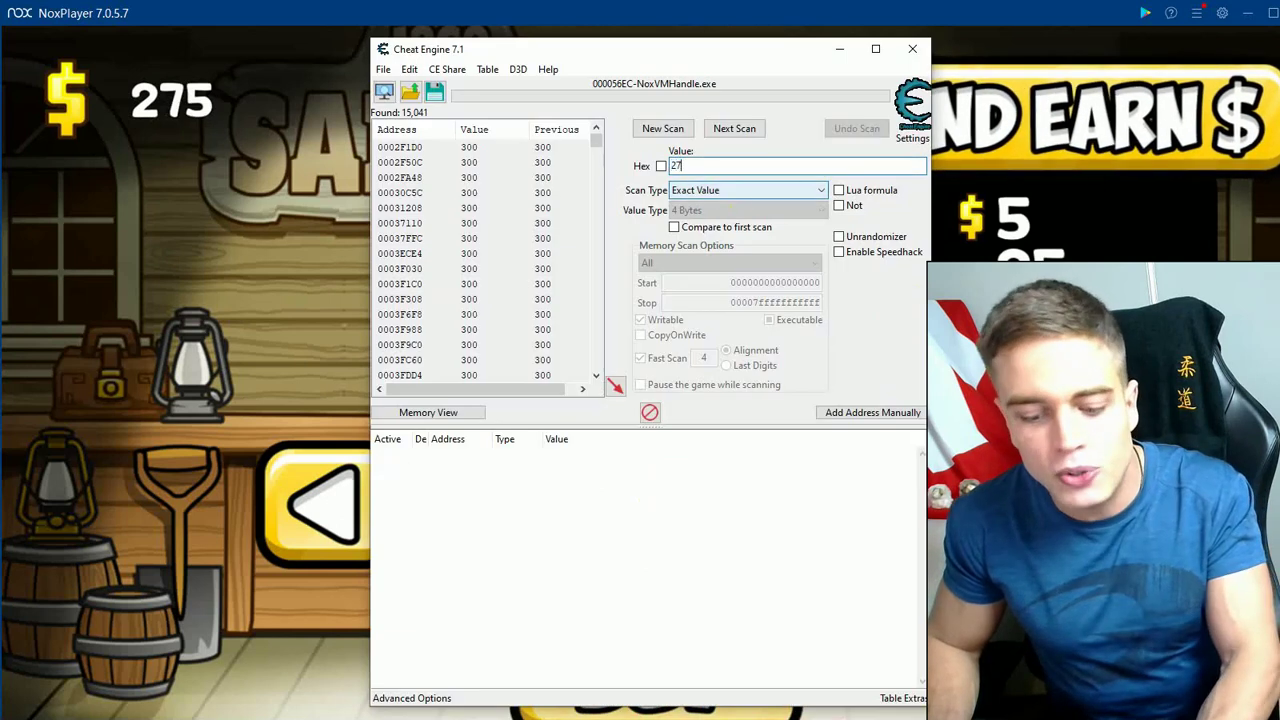
left_click(744, 134)
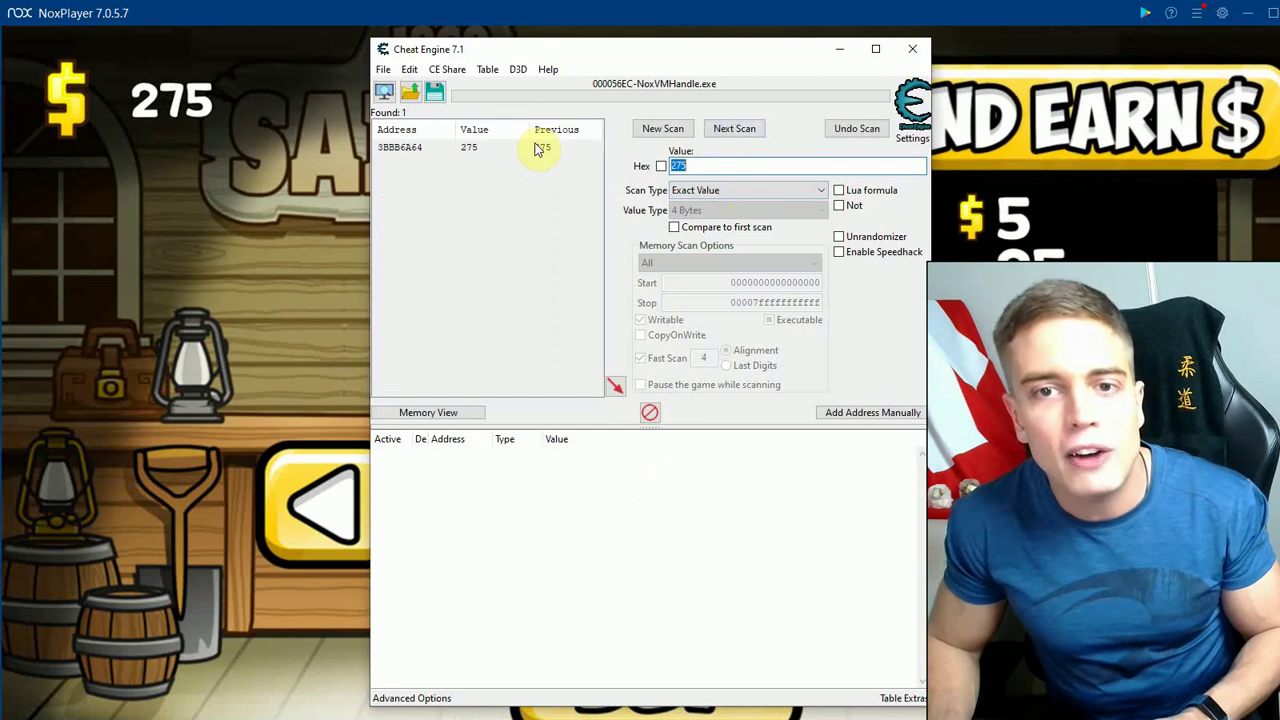
double_click(566, 455)
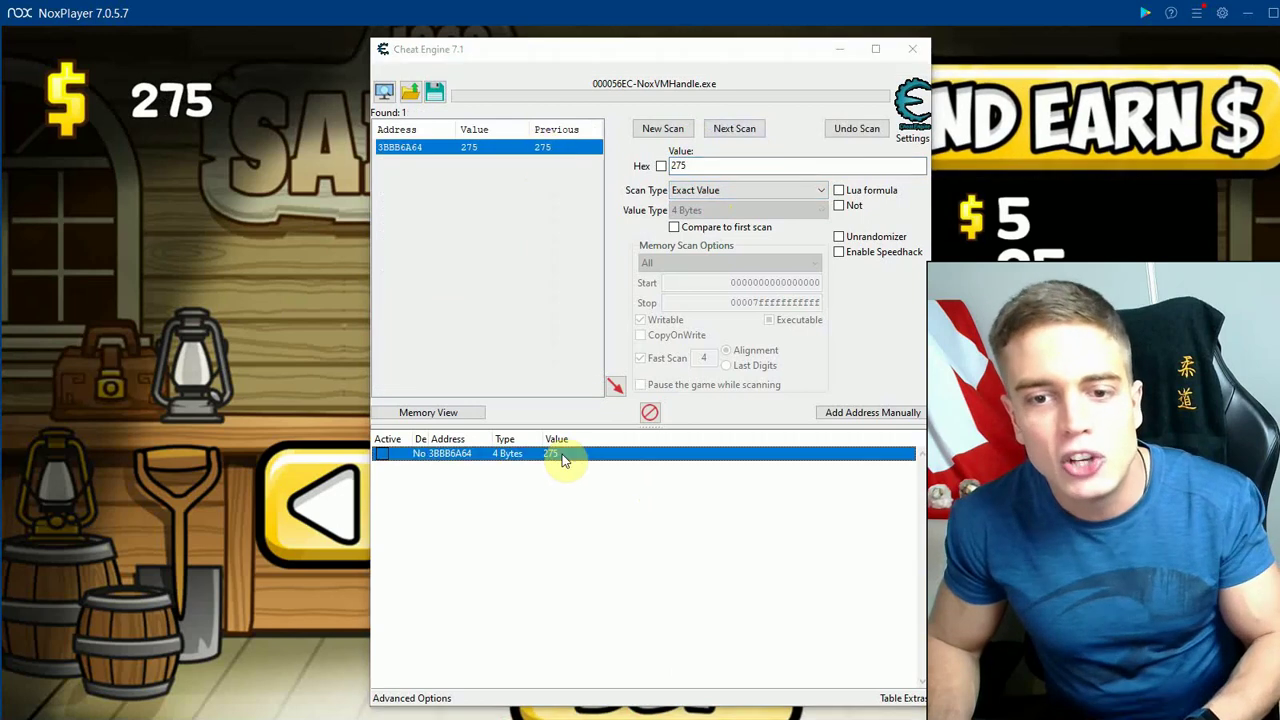
type("999999999")
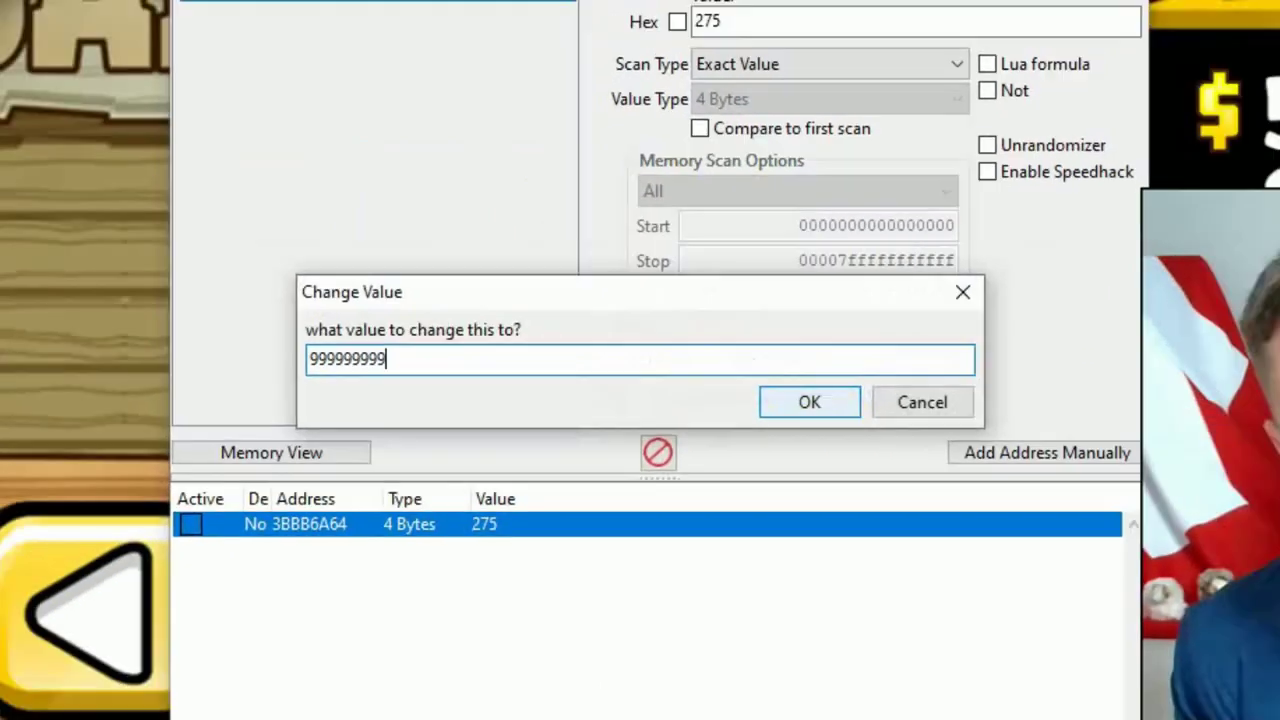
key("Return")
key("alt+Tab")
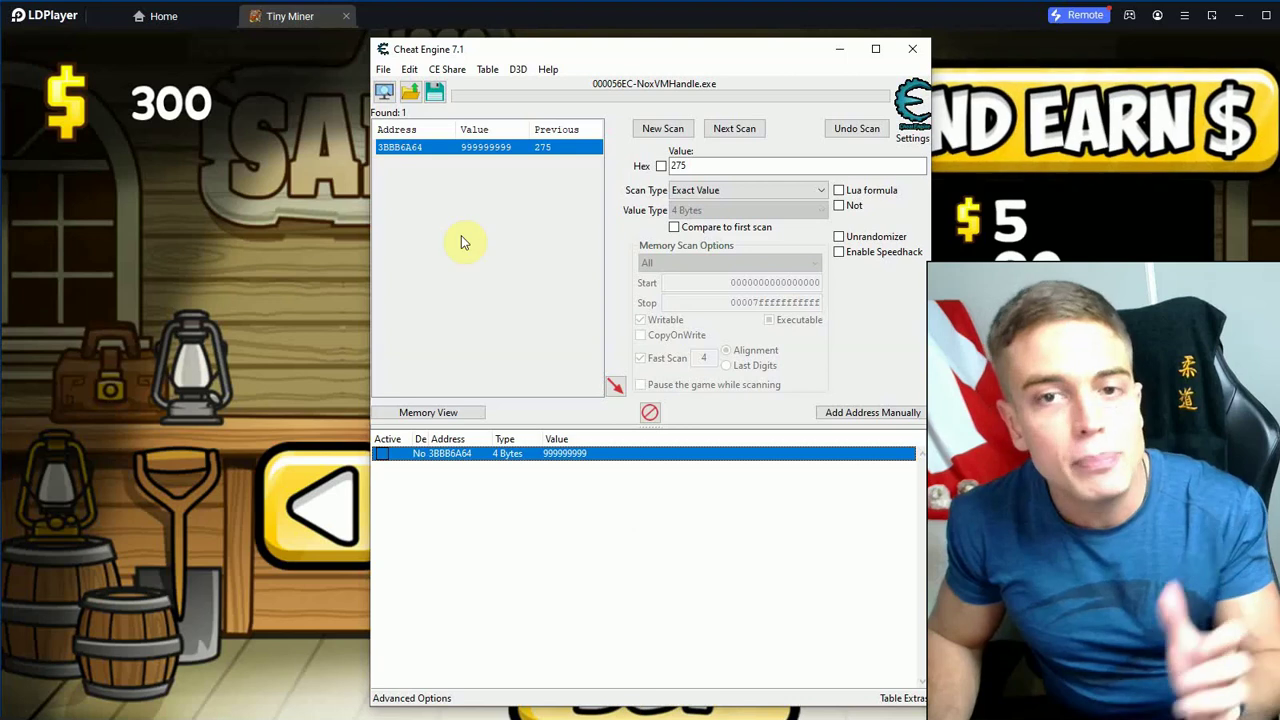
Attach to 0000356C-Ld9BoxHeadless.exe, discarding the old address list
left_click(385, 93)
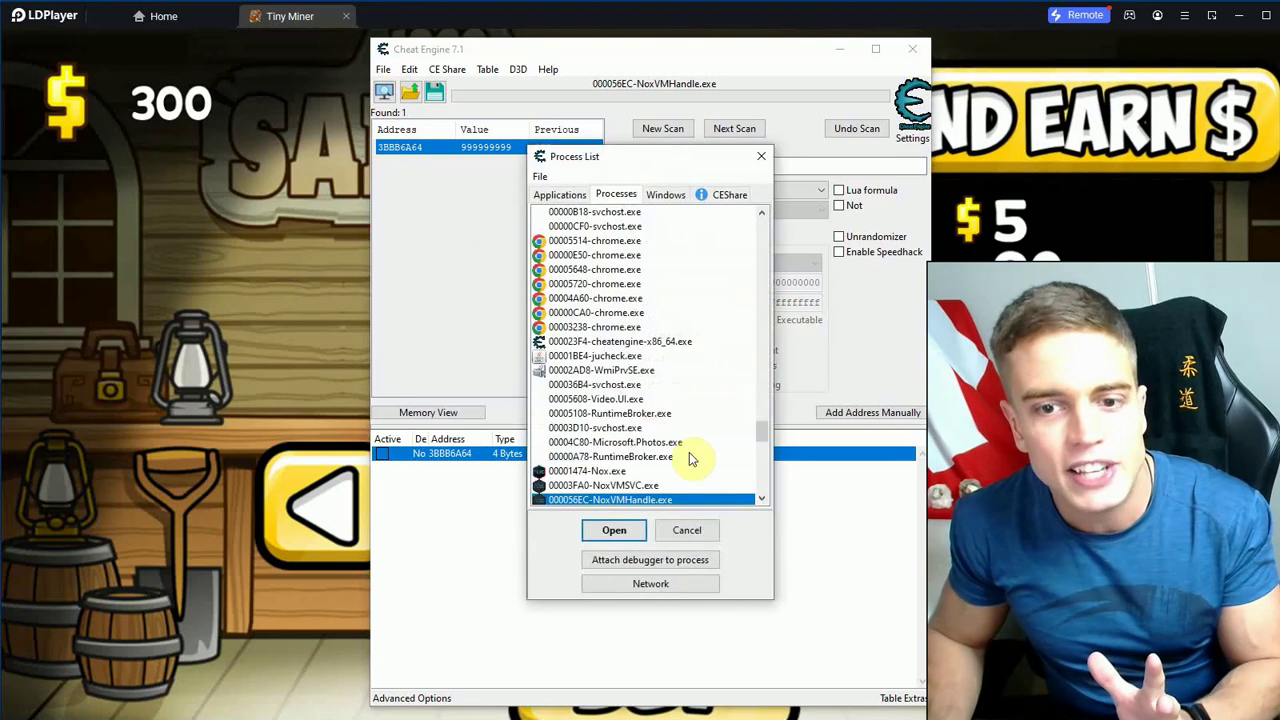
scroll(689, 445, "up", 5)
scroll(689, 437, "up", 4)
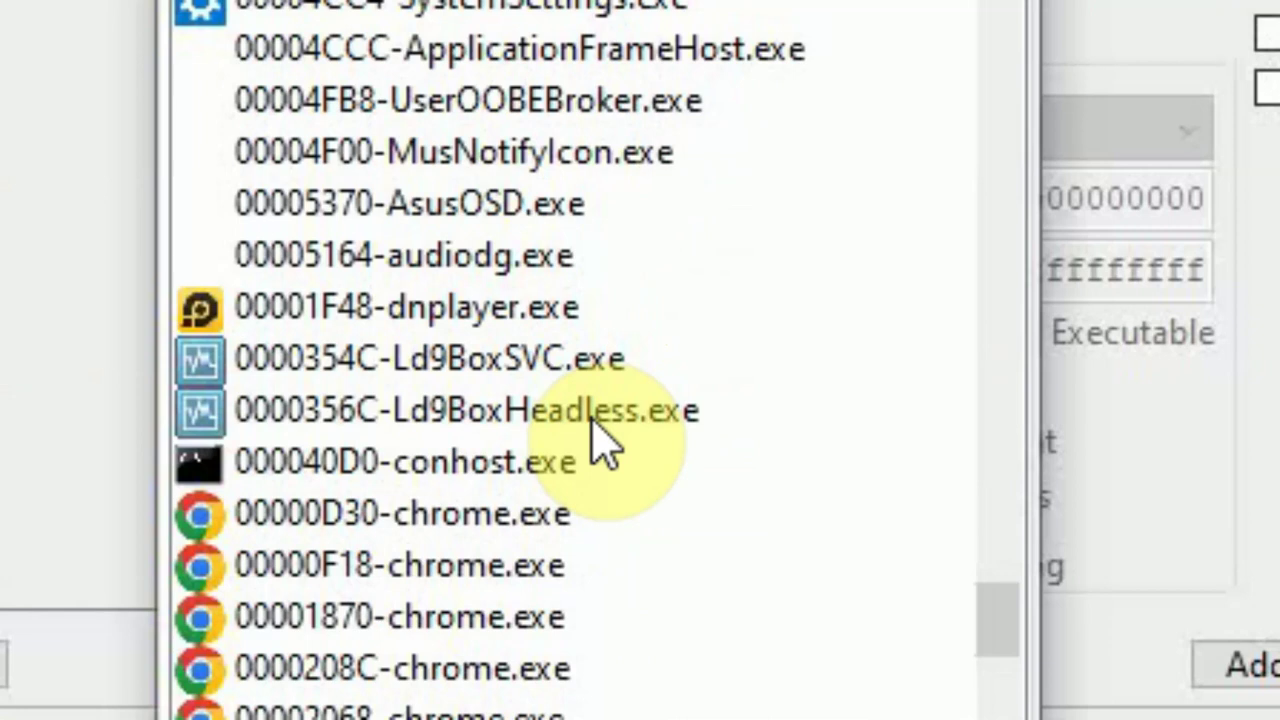
double_click(600, 440)
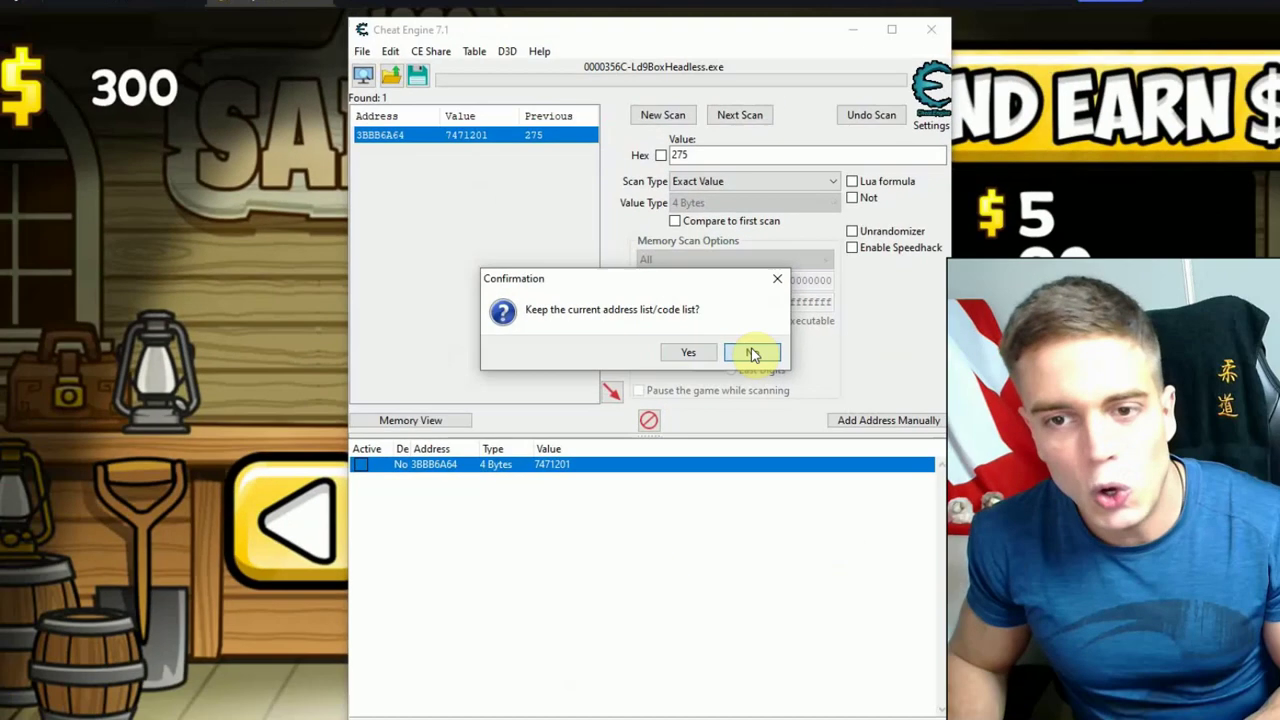
left_click(751, 353)
Run a First Scan for 300, then buy four ladders in Tiny Miner to lower the money
type("300")
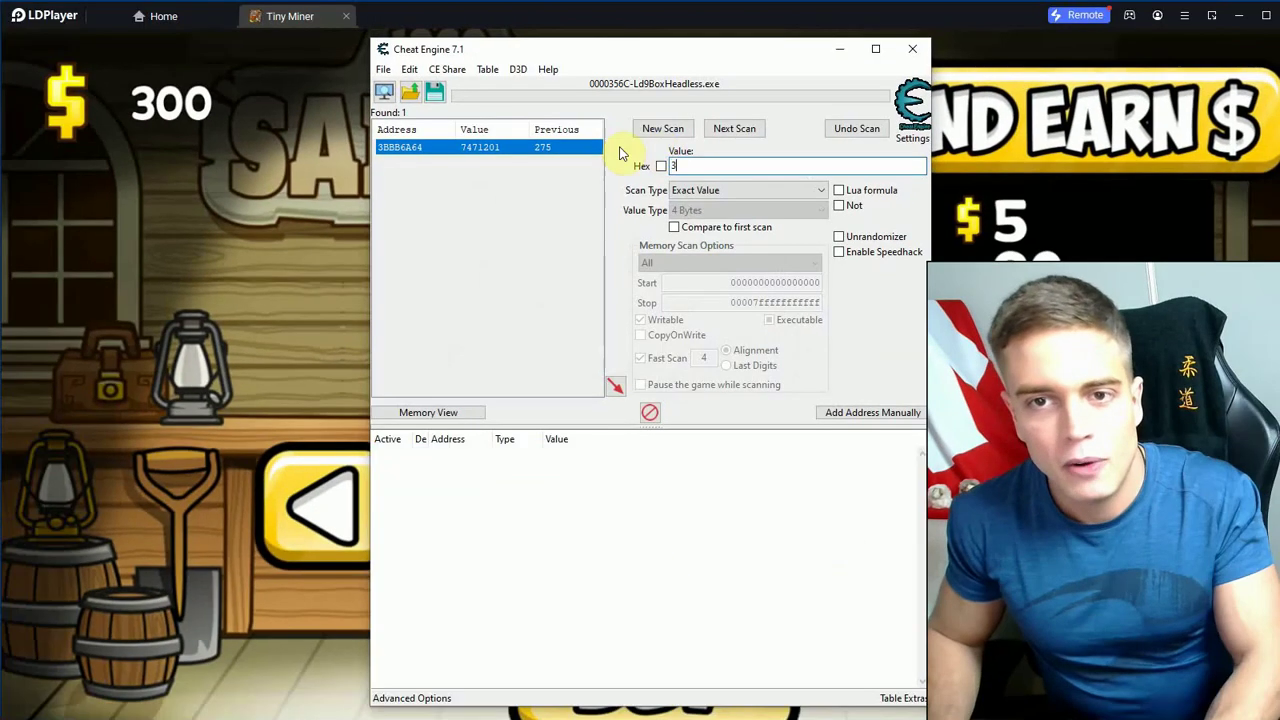
left_click(676, 135)
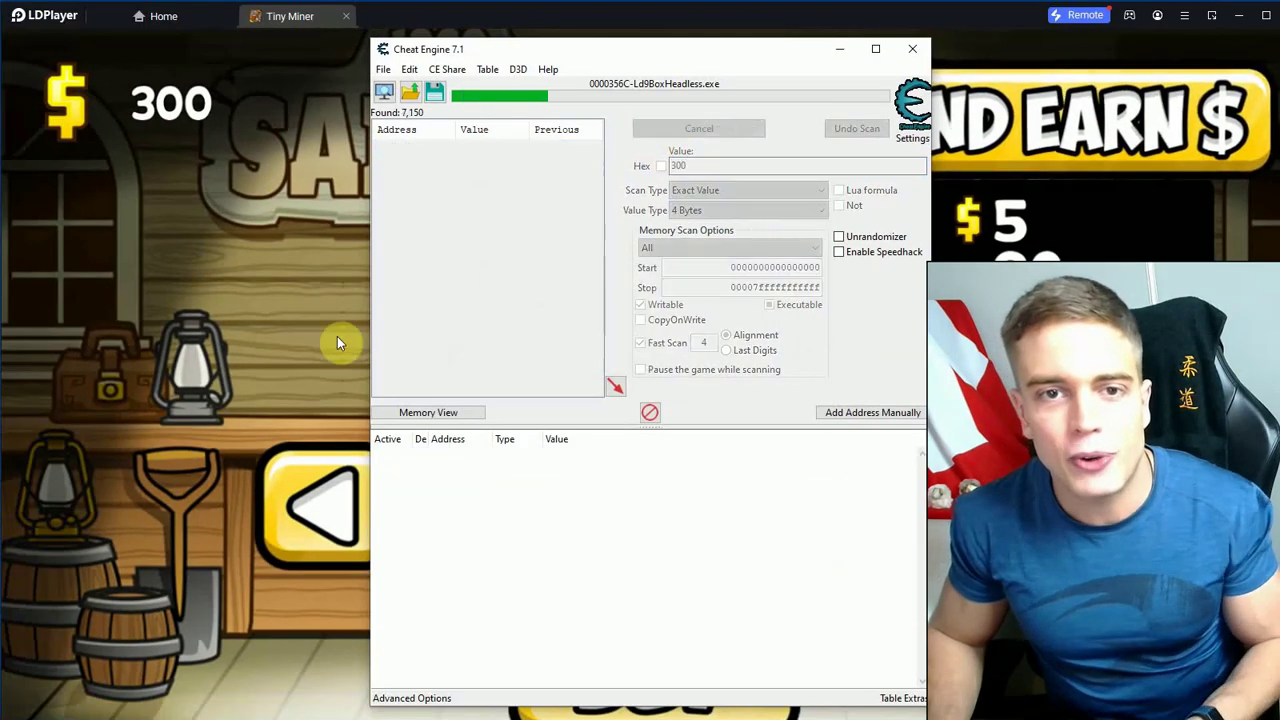
left_click(222, 336)
left_click(680, 640)
left_click(680, 640)
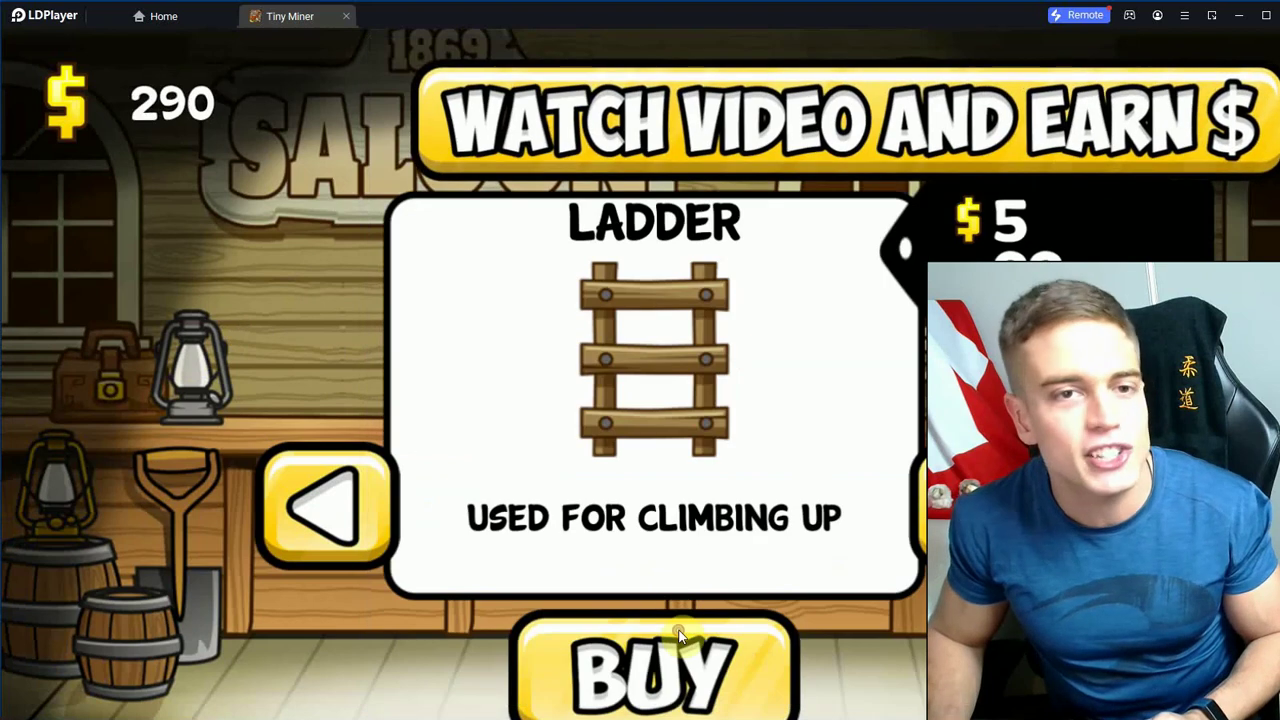
left_click(680, 640)
left_click(680, 640)
left_click(680, 640)
left_click(680, 640)
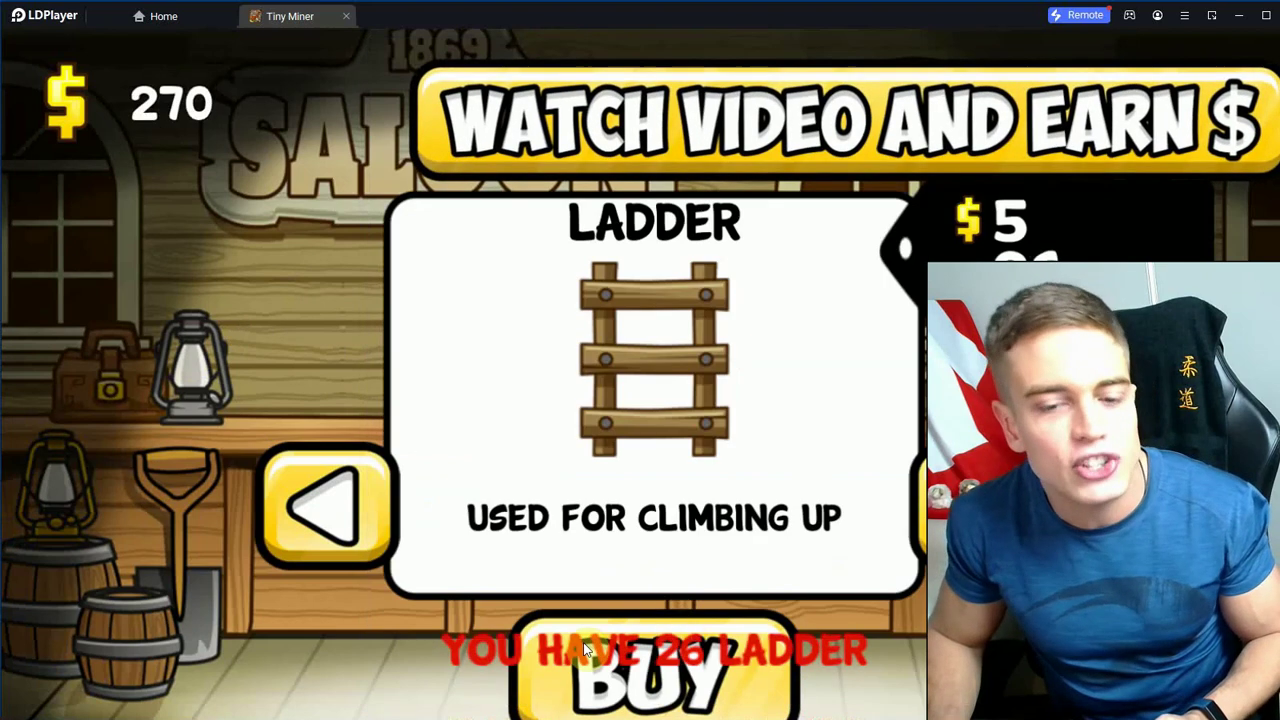
Next Scan for 270, add address 23343A64 to the table, and set its value to 99999999
key("alt+Tab")
type("2")
left_click(734, 129)
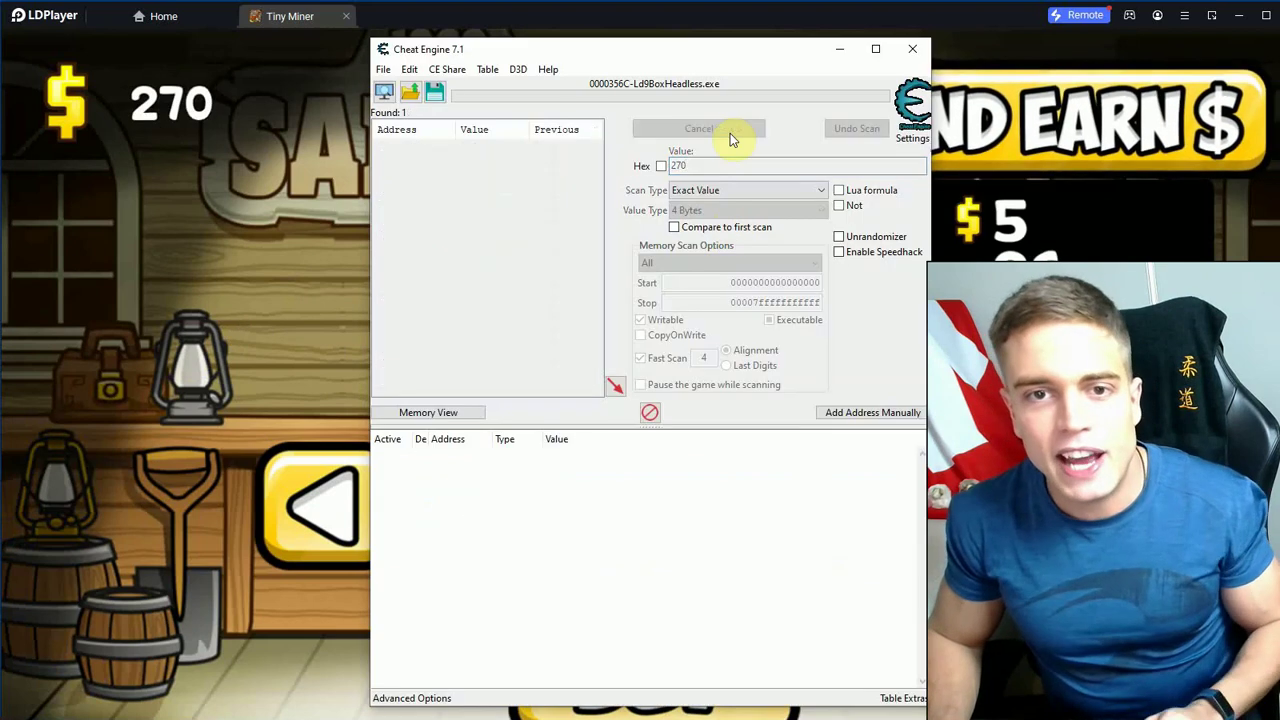
double_click(540, 147)
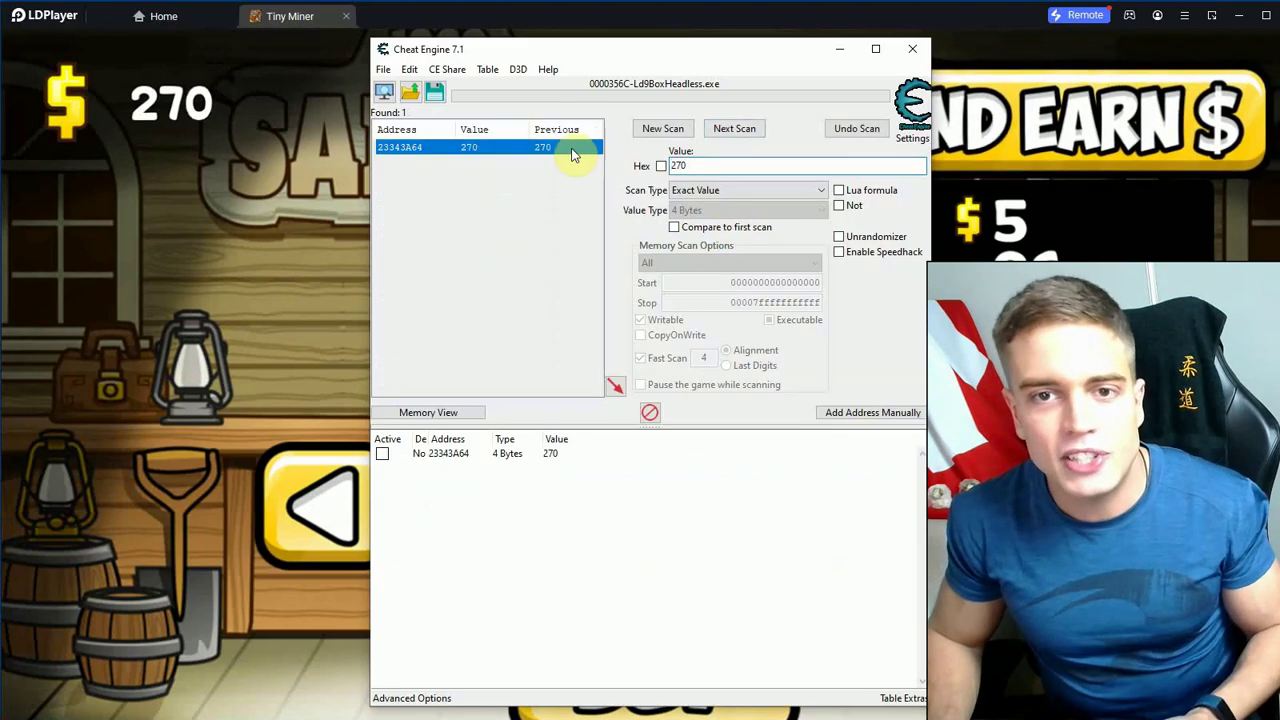
double_click(608, 460)
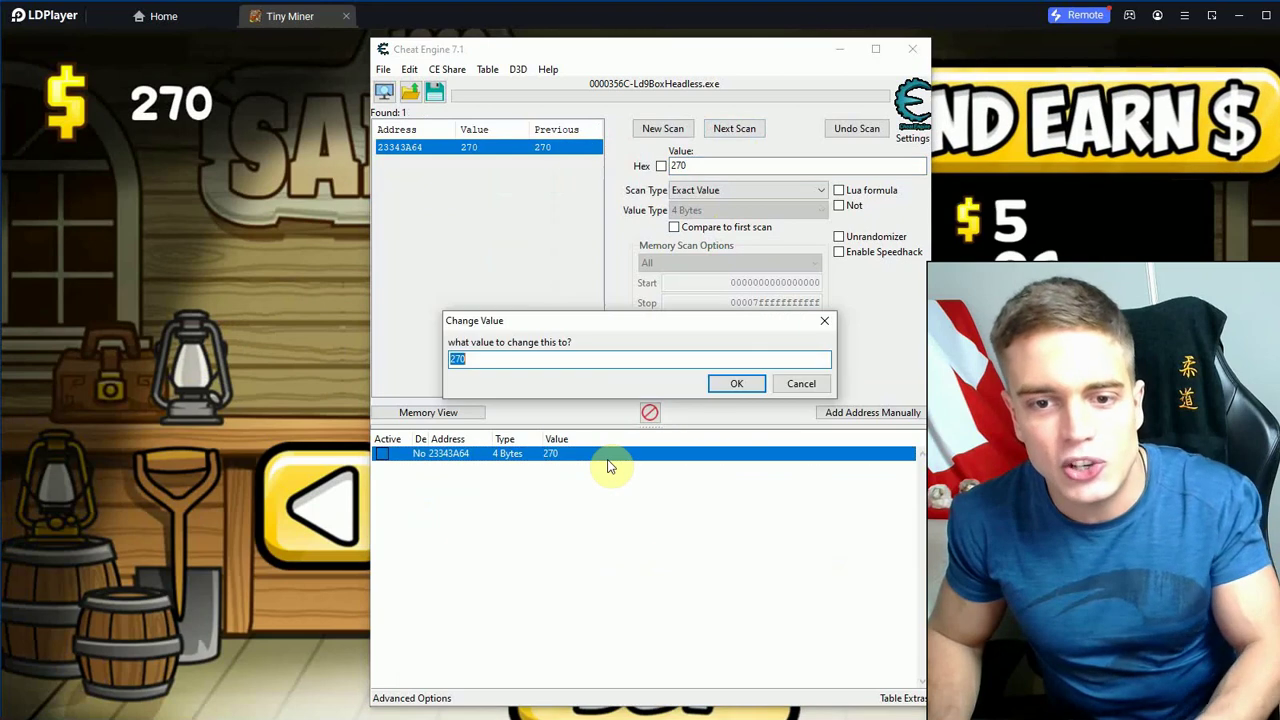
type("99999999")
left_click(737, 385)
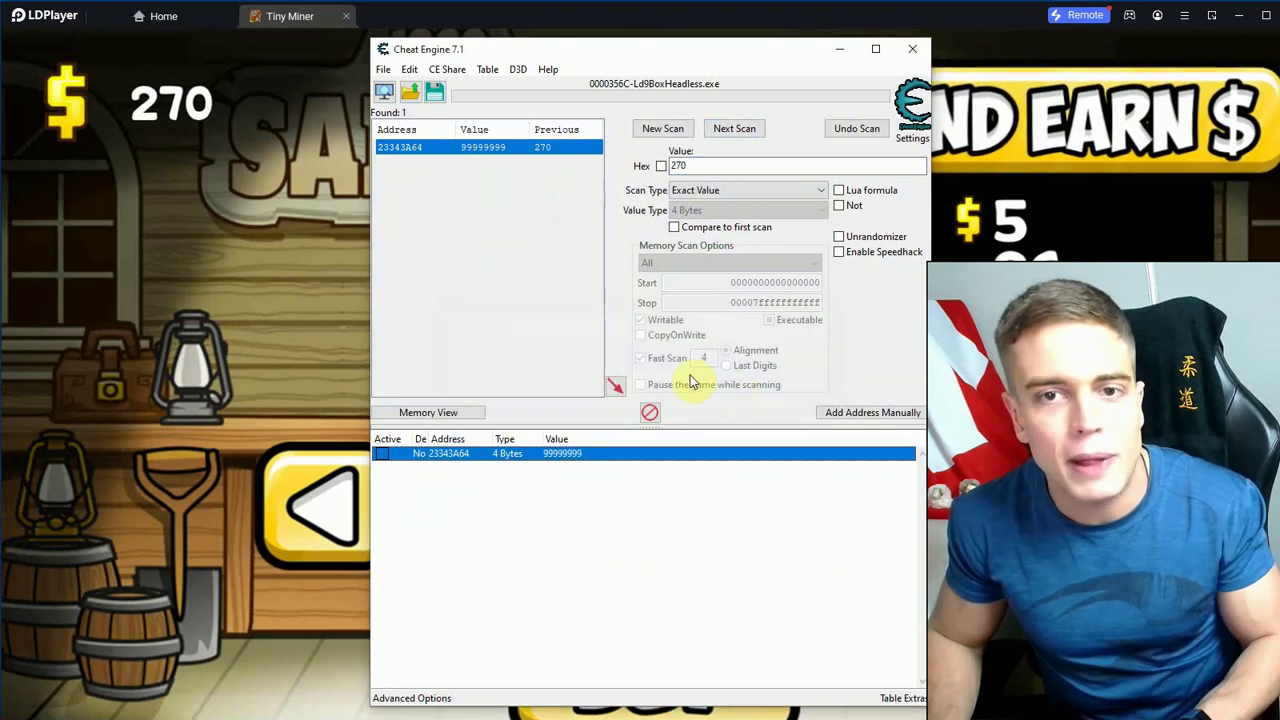
left_click(135, 261)
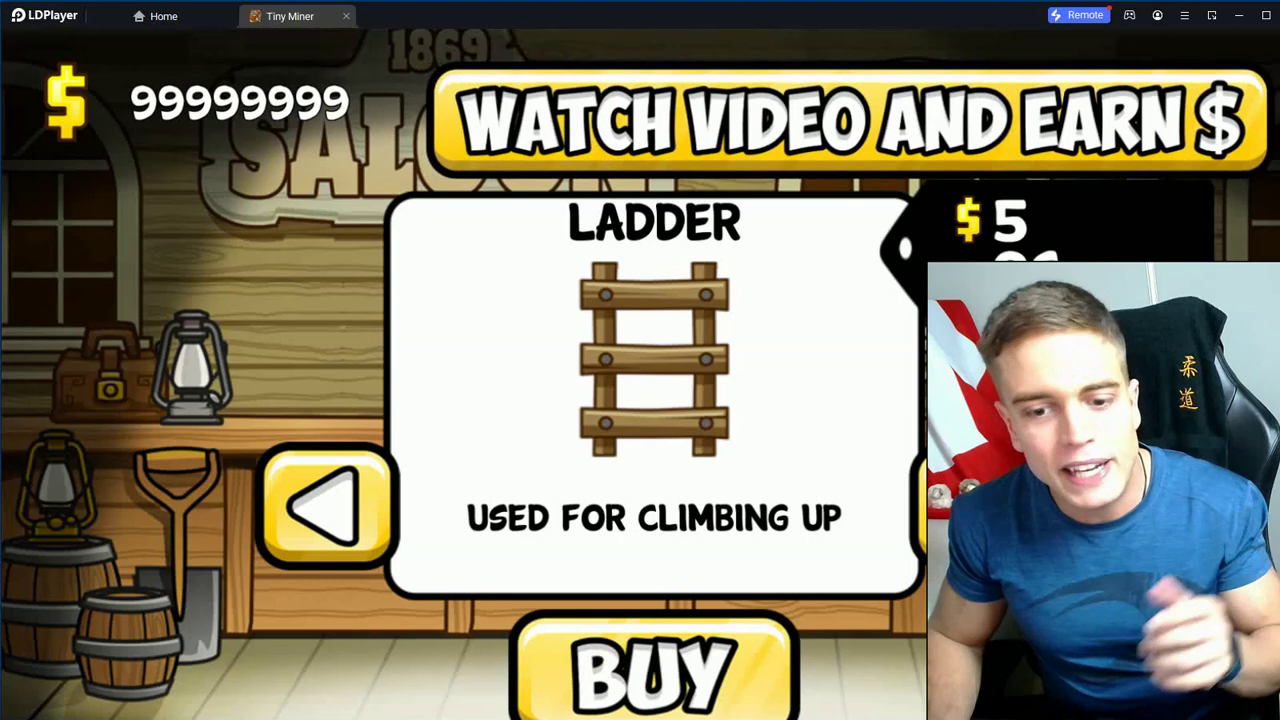
key("alt+Tab")
double_click(643, 460)
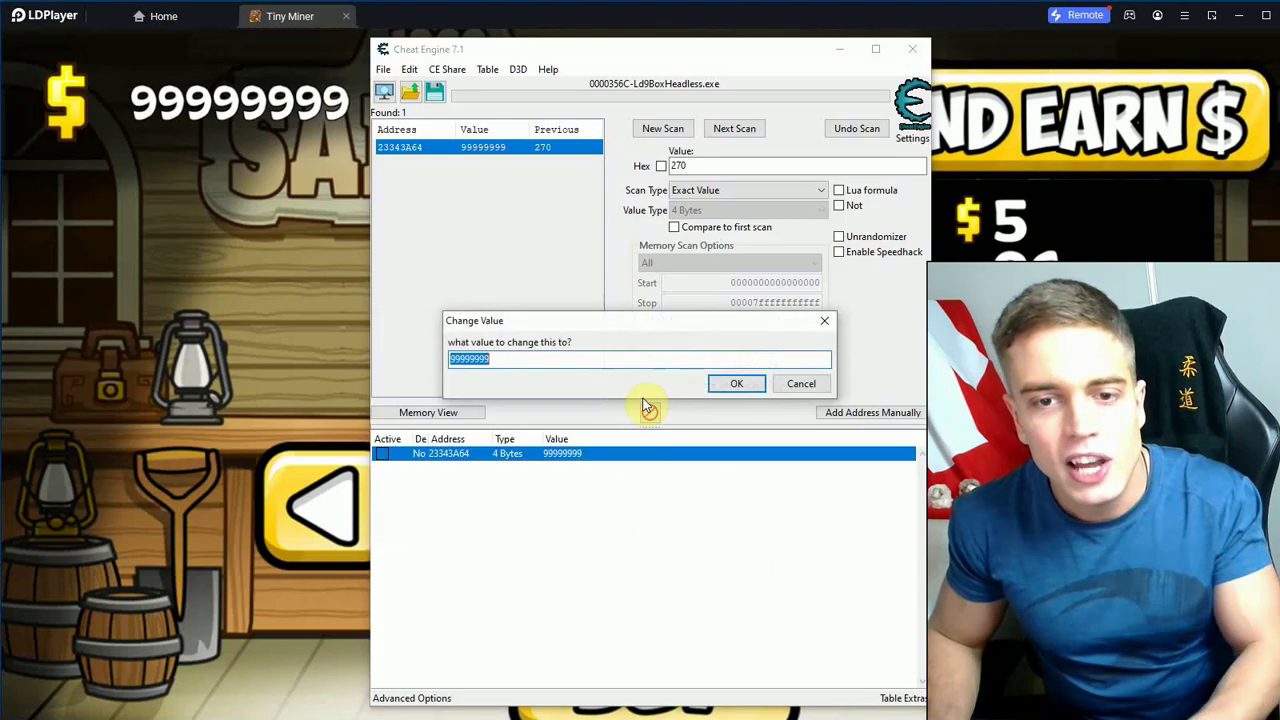
type("1234546")
type("456")
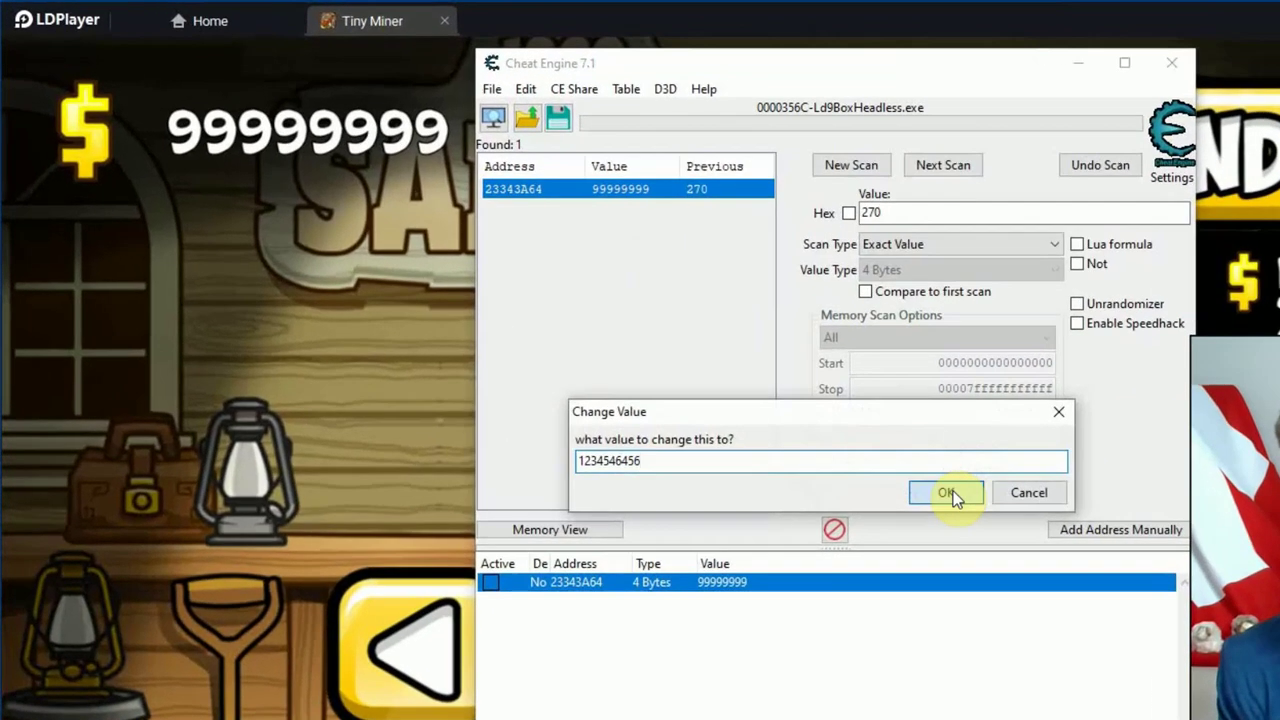
left_click(803, 418)
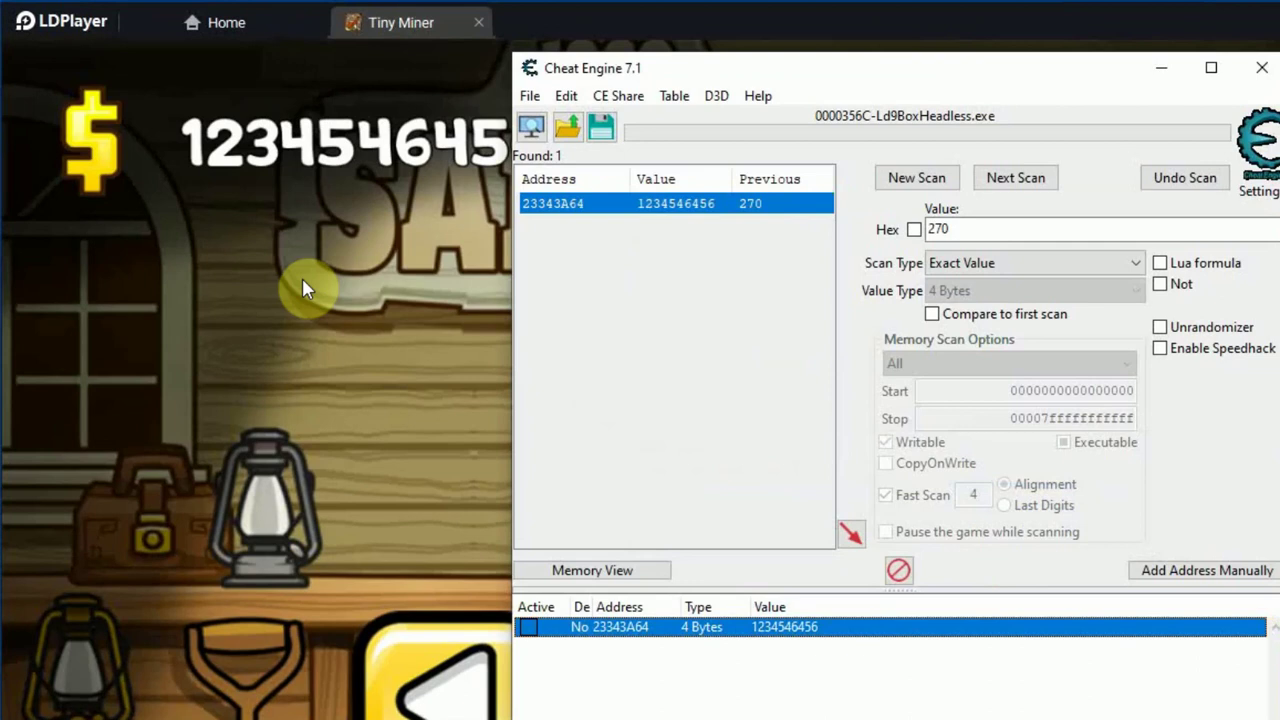
double_click(820, 628)
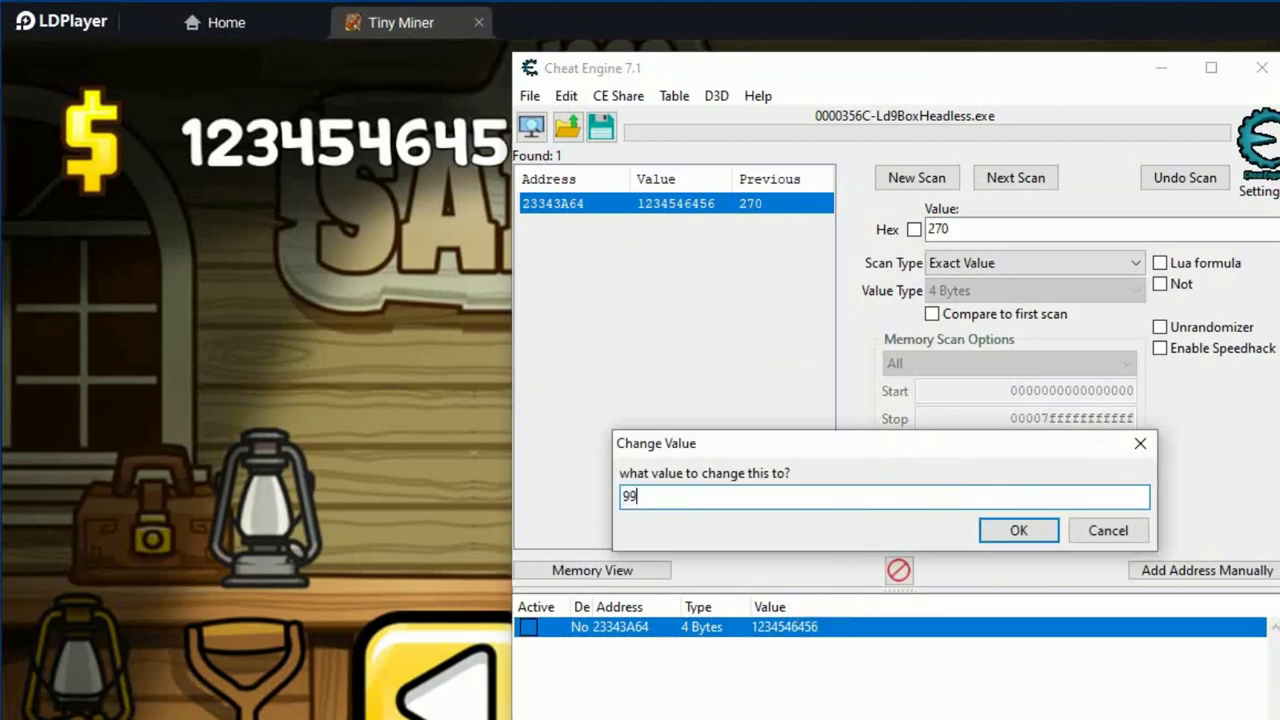
type("999999444")
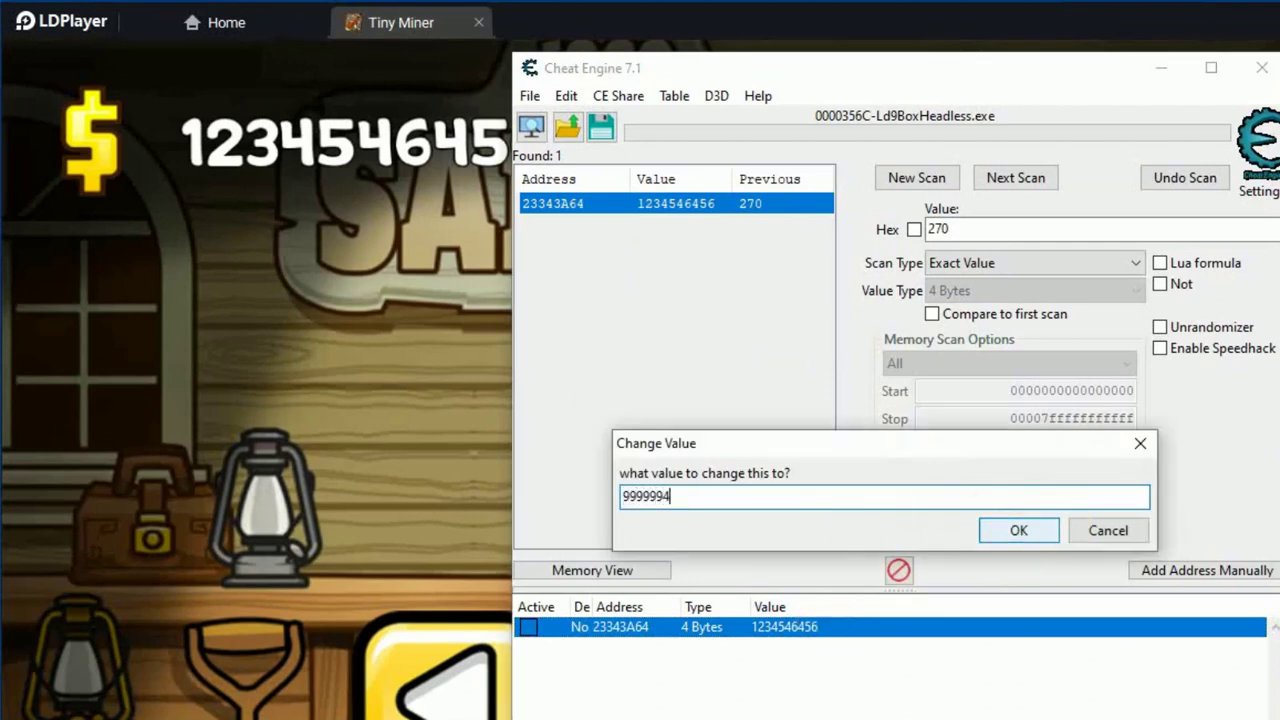
left_click(1016, 532)
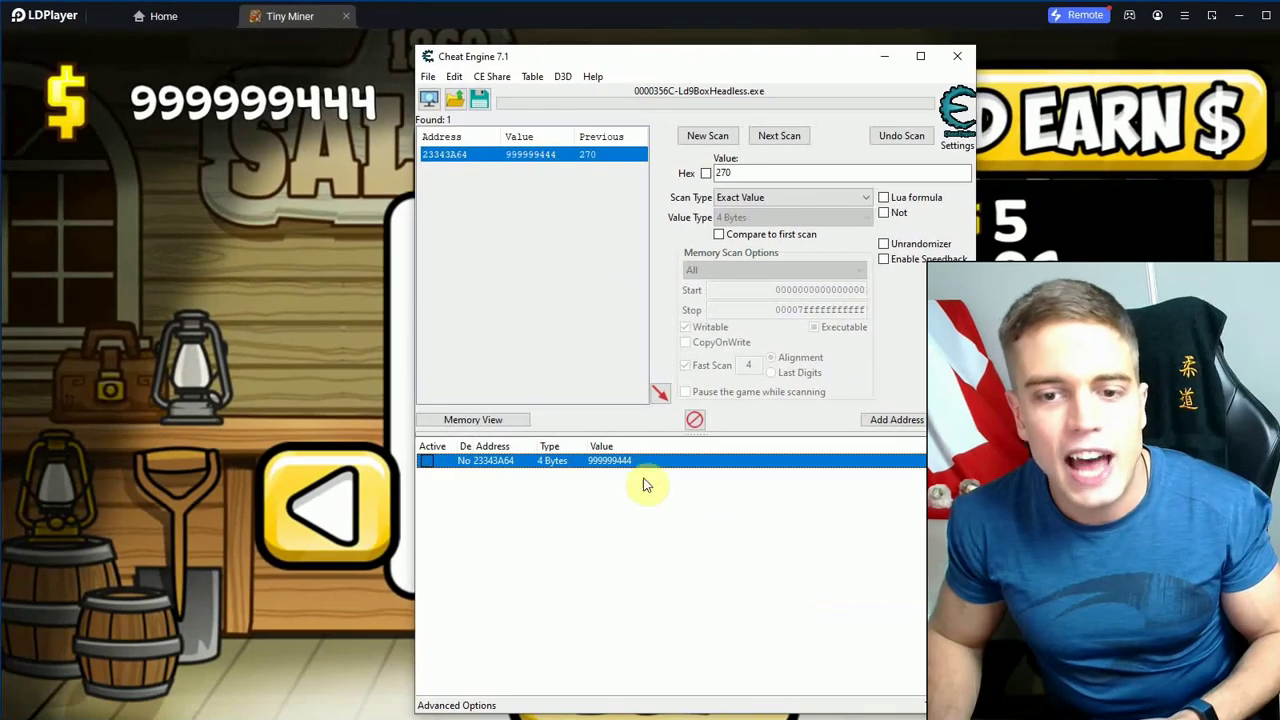
Change the money value to 111111111, then finally to 999999999
double_click(628, 461)
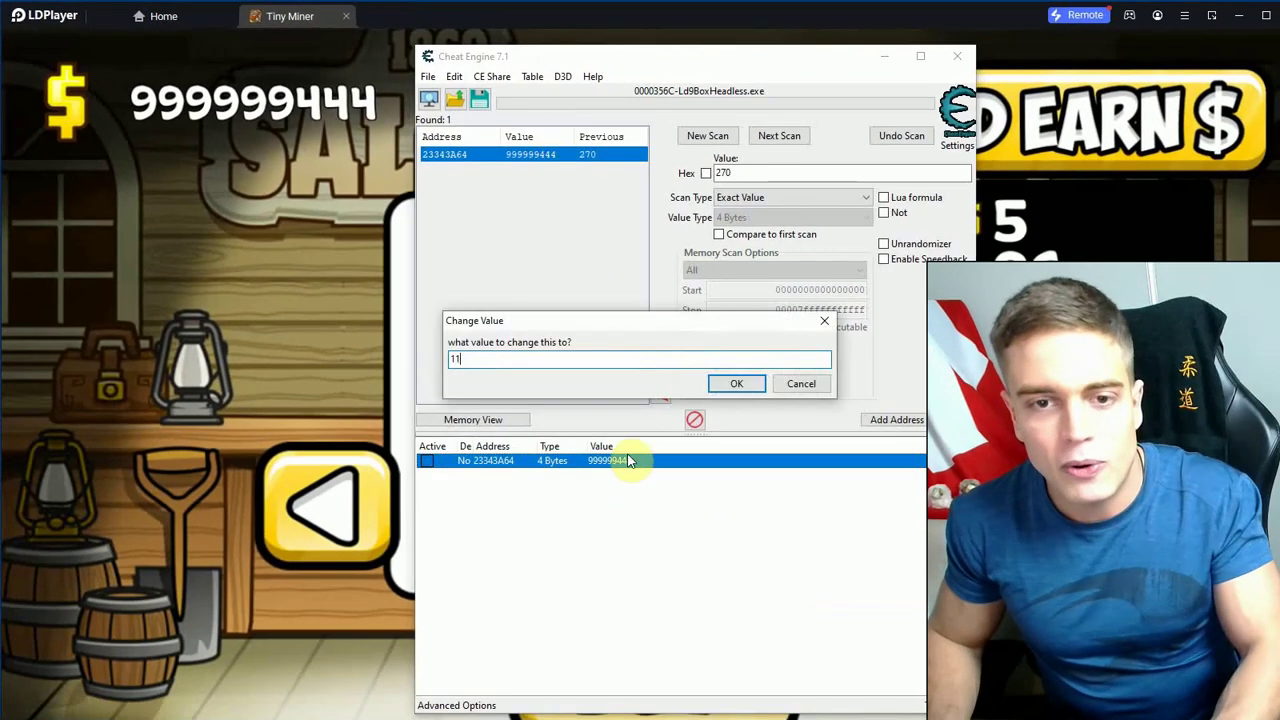
left_click(730, 386)
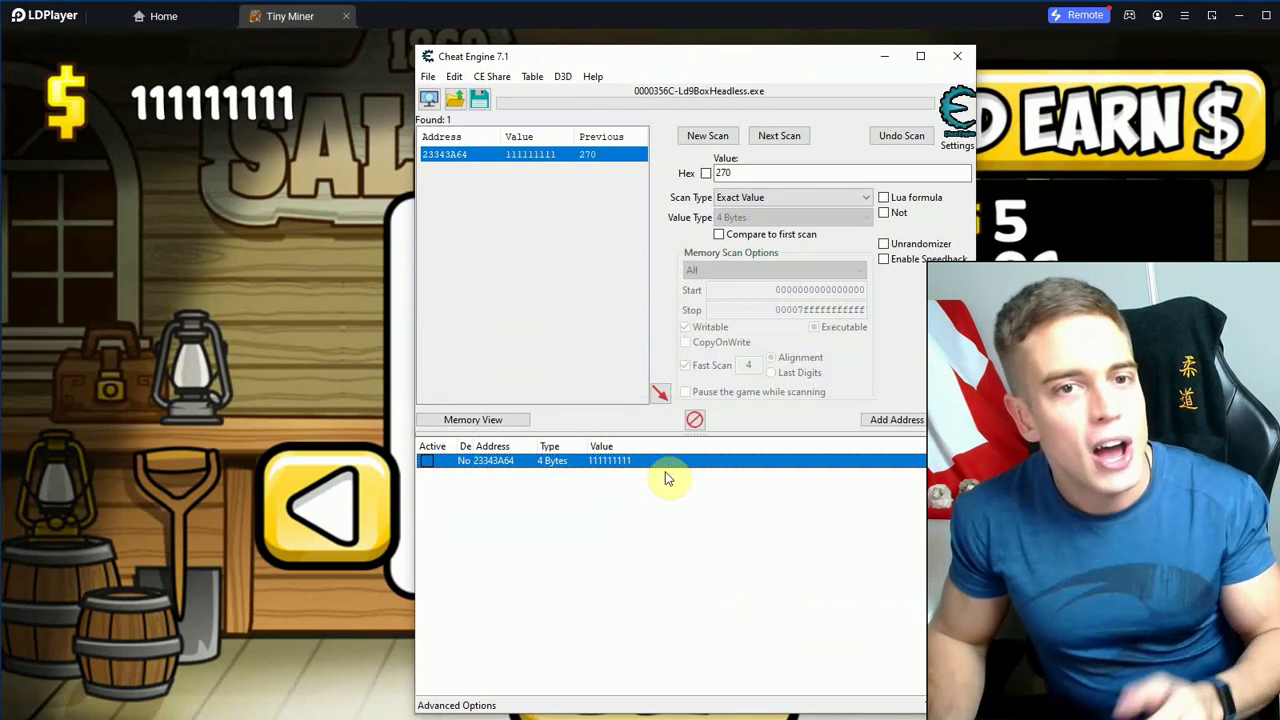
double_click(601, 461)
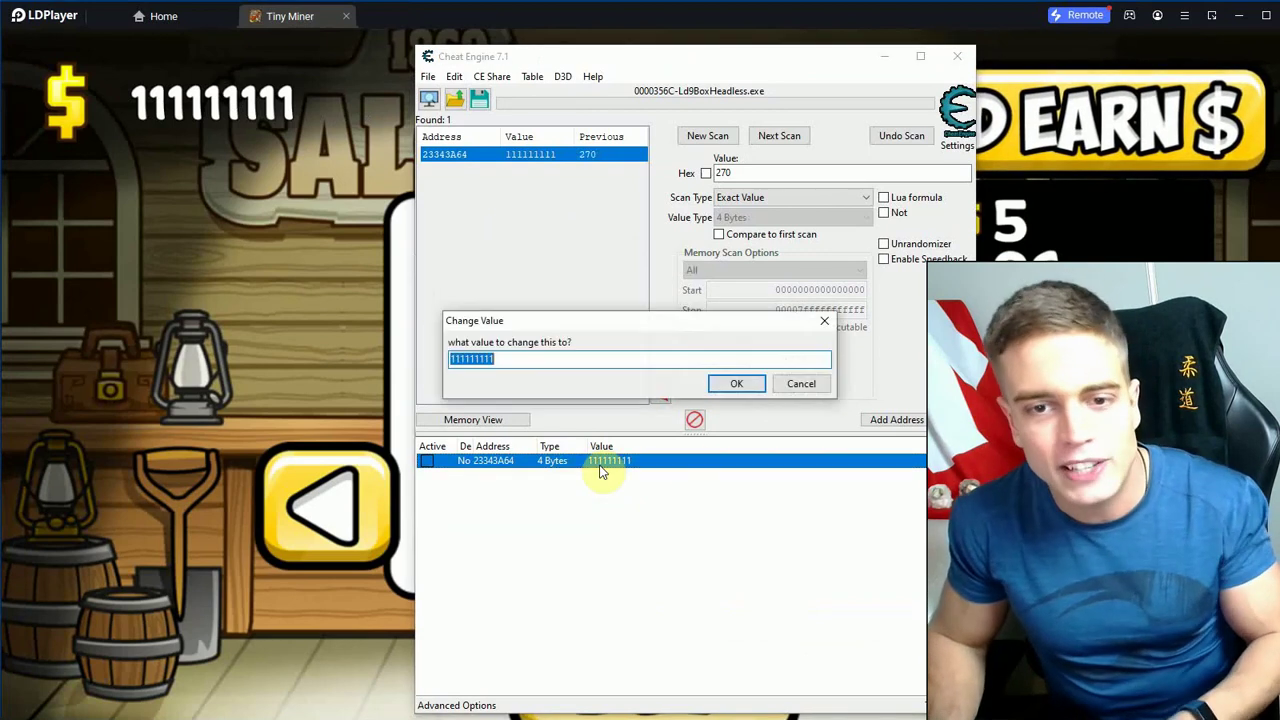
type("99999")
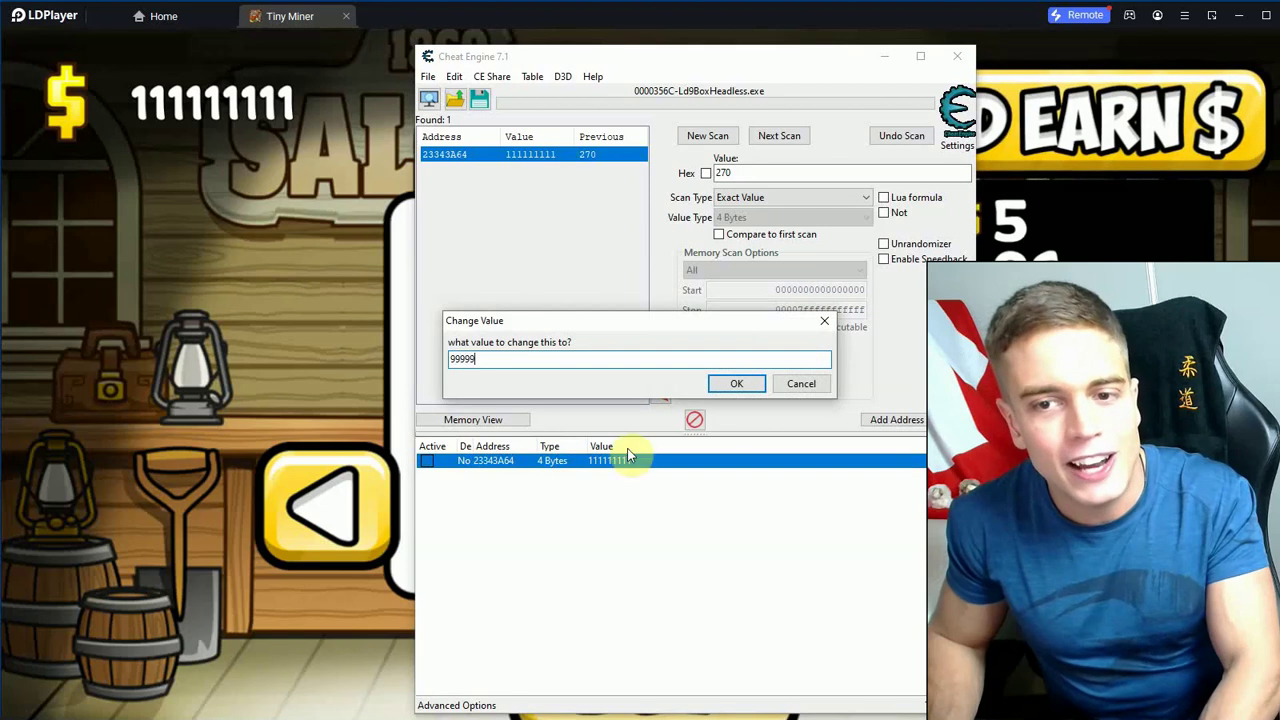
type("9999")
left_click(714, 386)
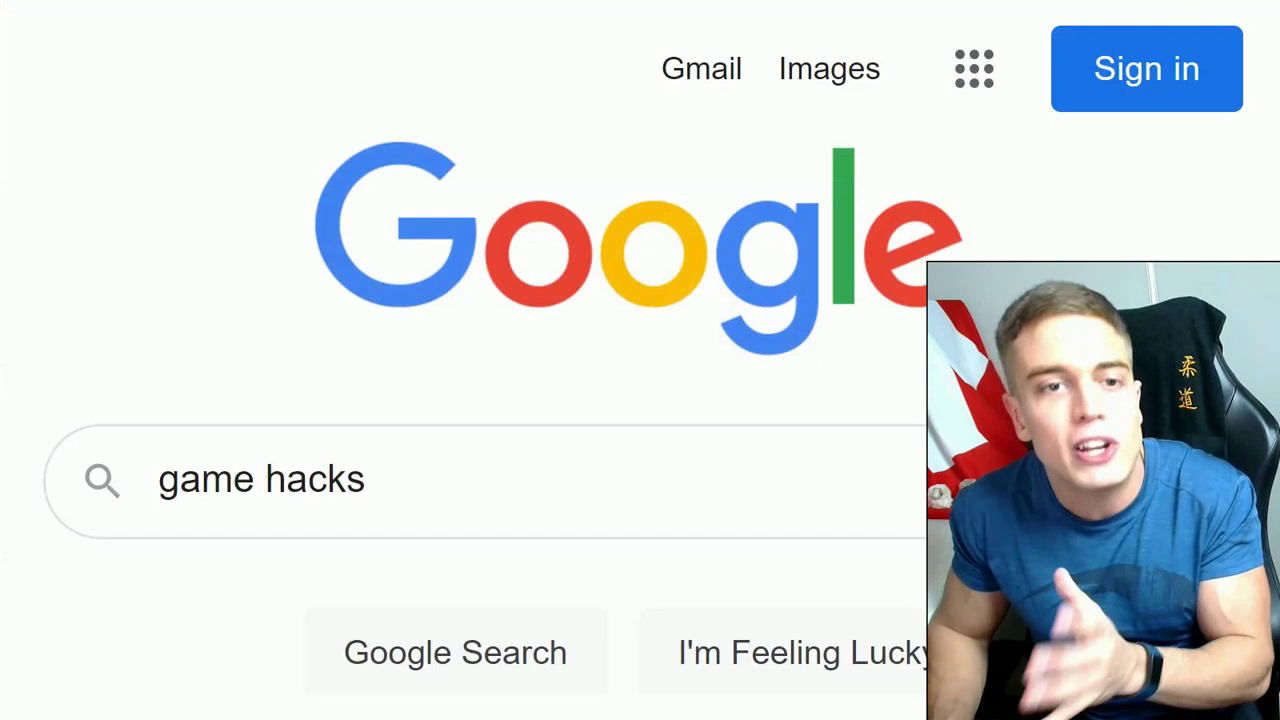
Search Google for 'game hacks' and open the HackerBot.net result
left_click(495, 490)
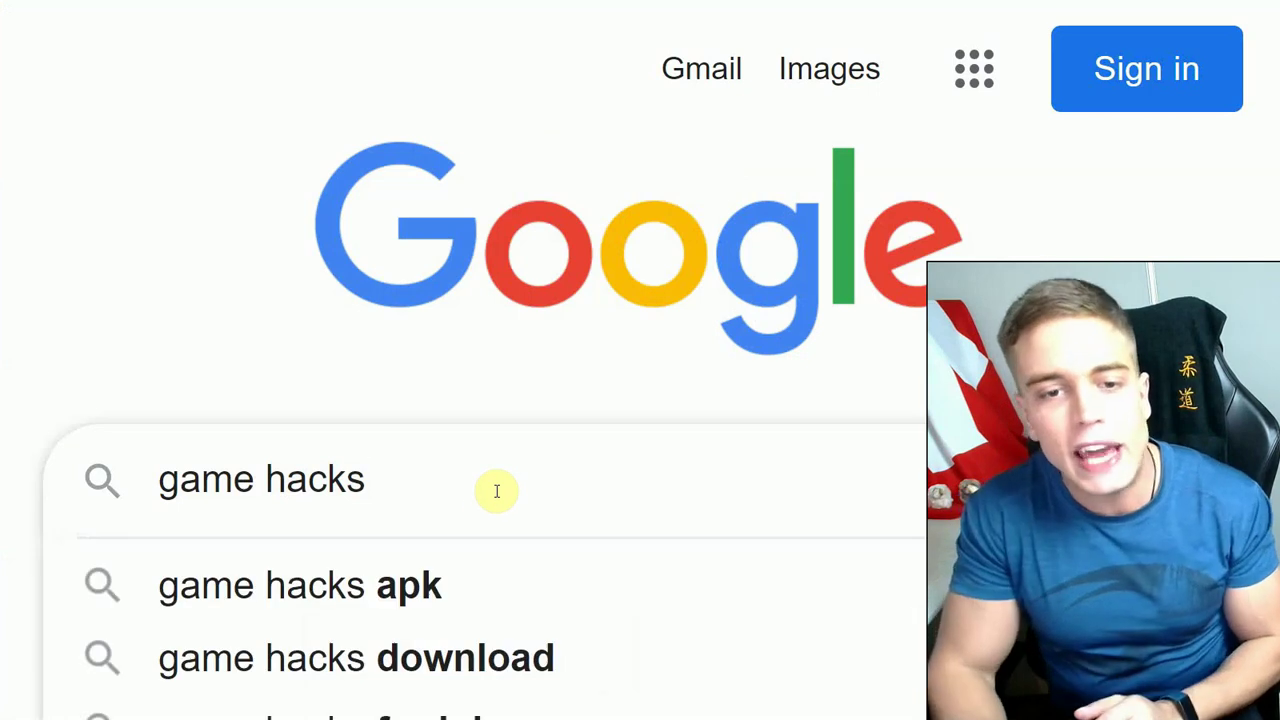
key("Return")
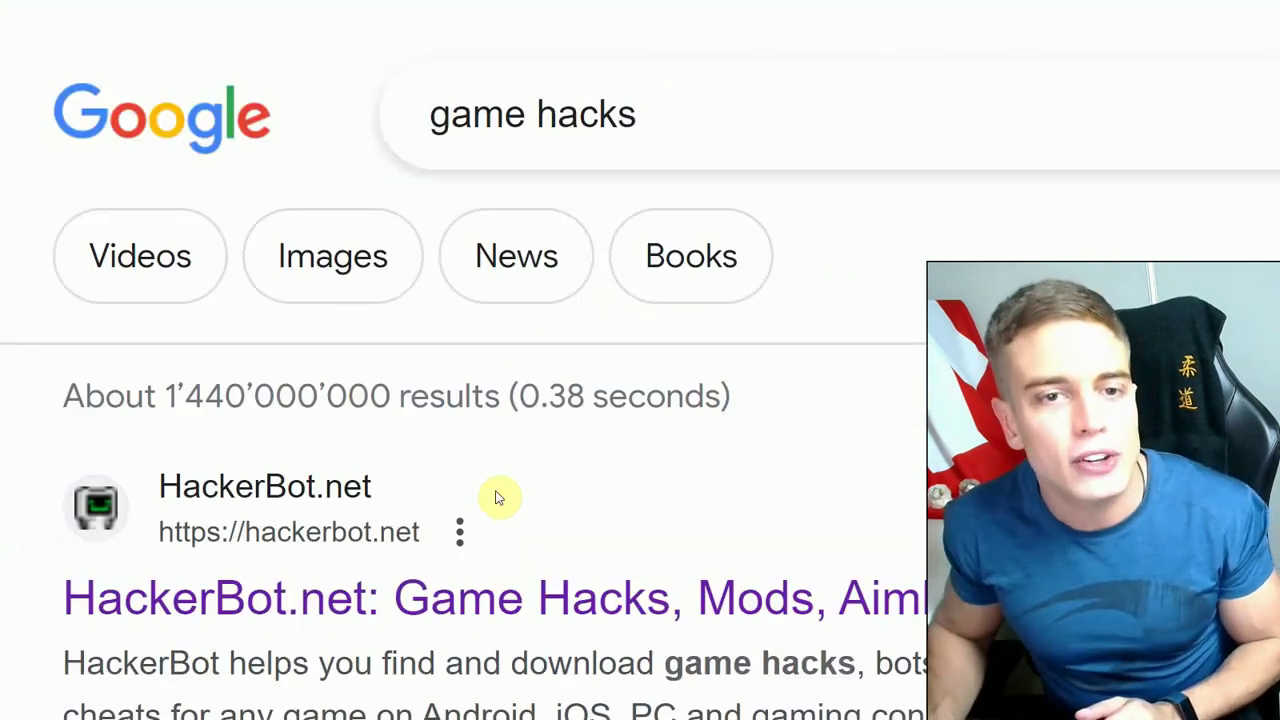
scroll(480, 400, "down", 1)
scroll(443, 480, "down", 1)
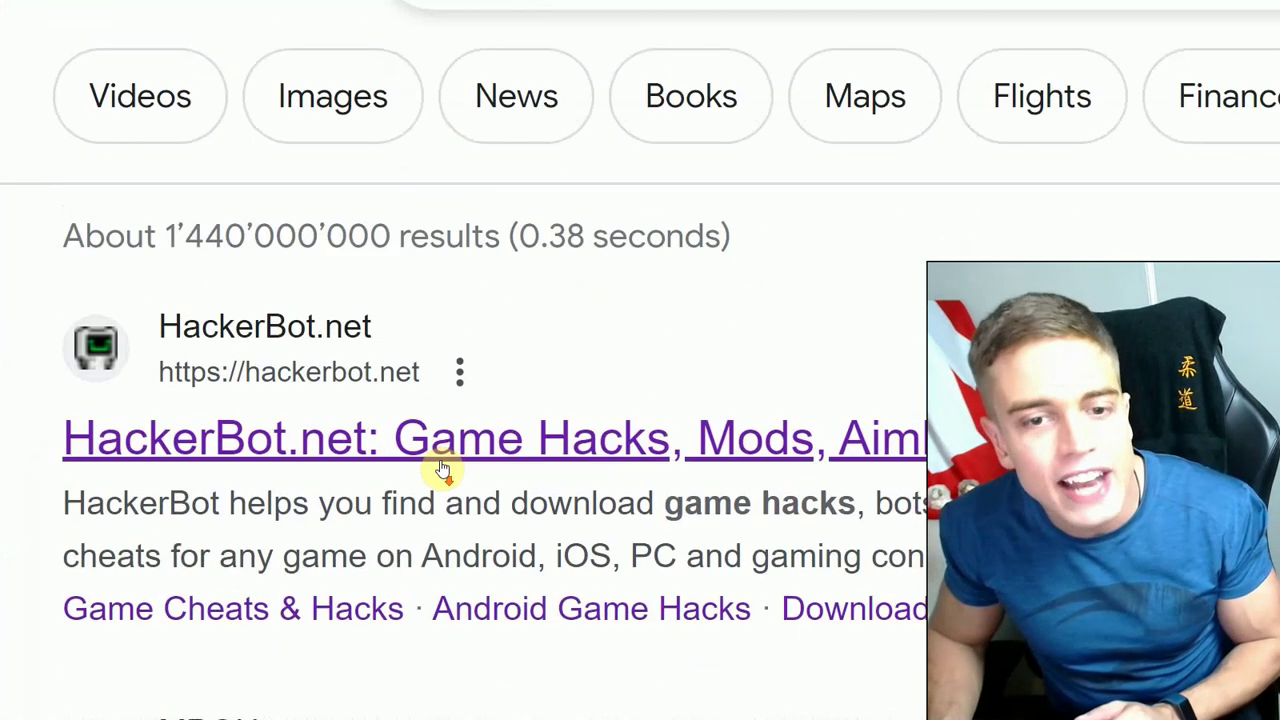
left_click(443, 470)
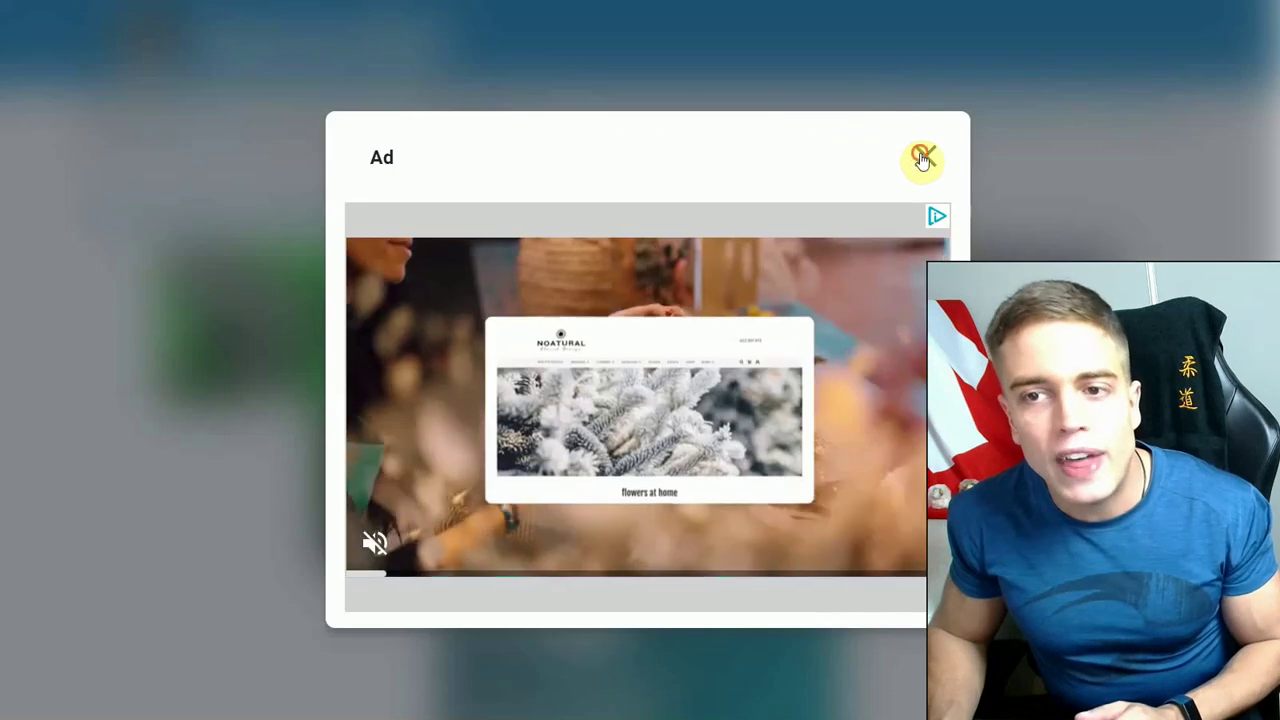
Close the ad and search HackFinder for 'free fire mod apk 1.99.1'
left_click(922, 160)
scroll(703, 289, "down", 10)
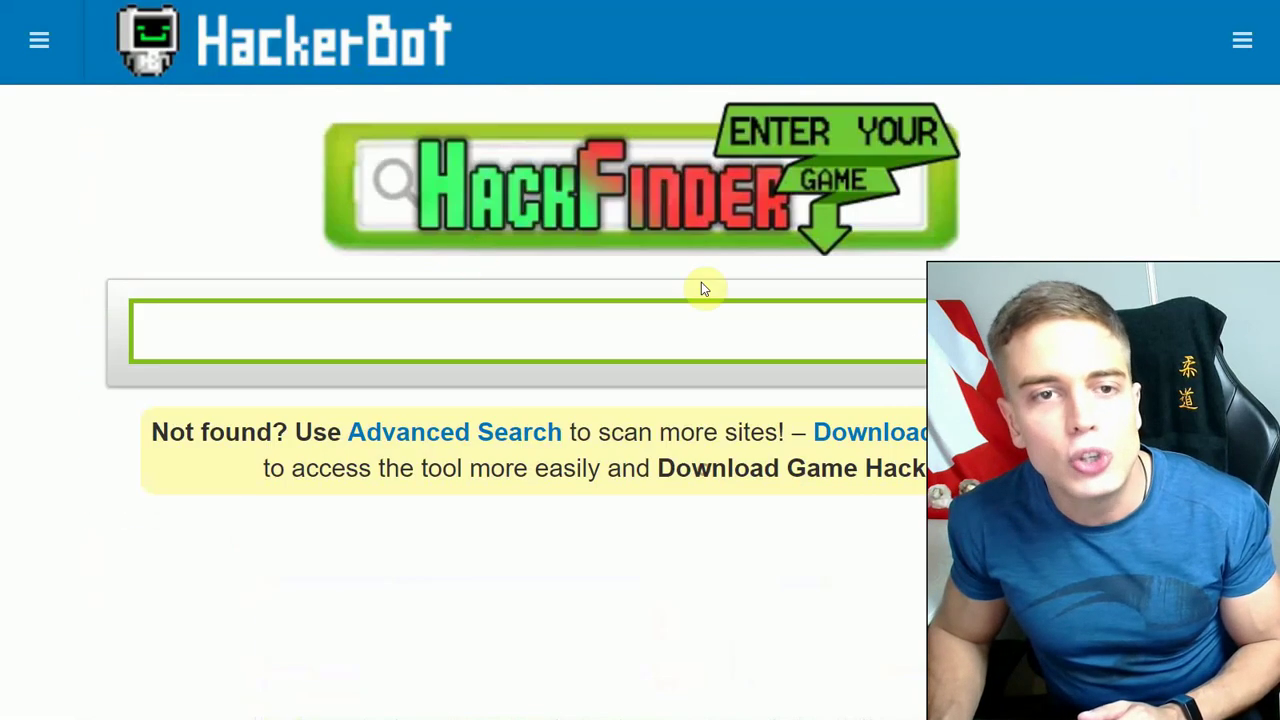
left_click(465, 319)
type("fre")
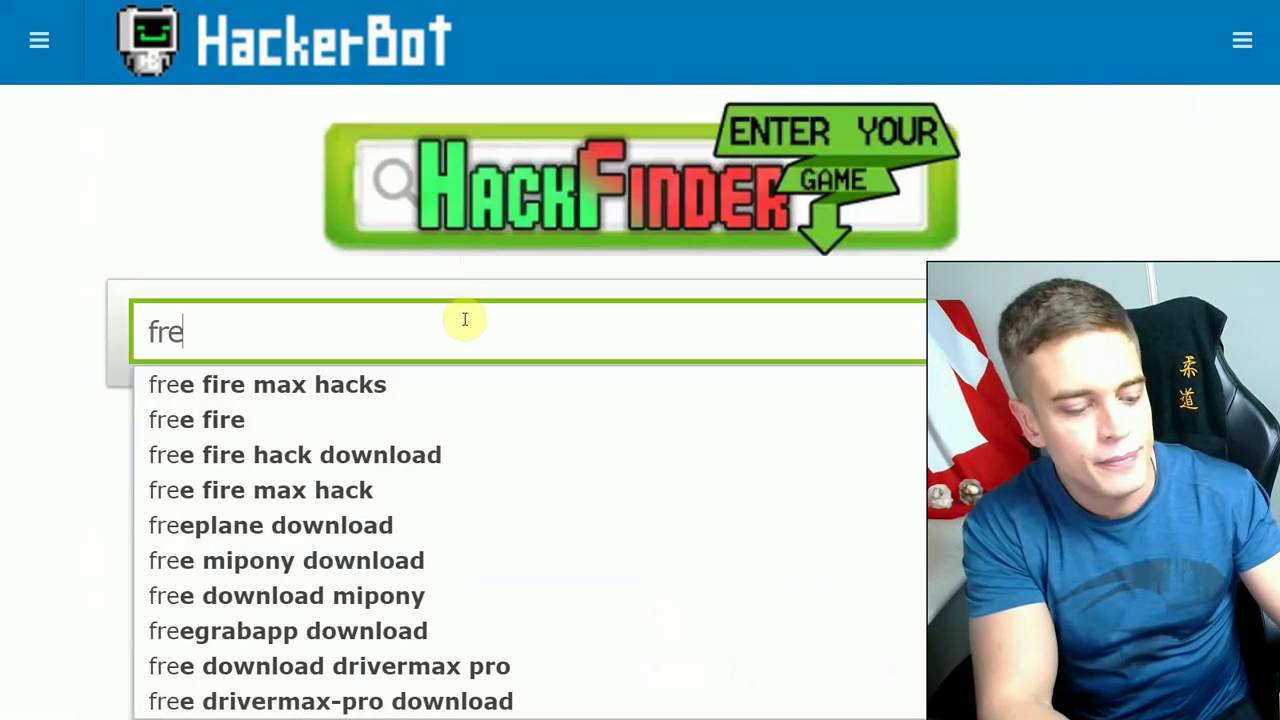
left_click_drag(258, 333, 324, 333)
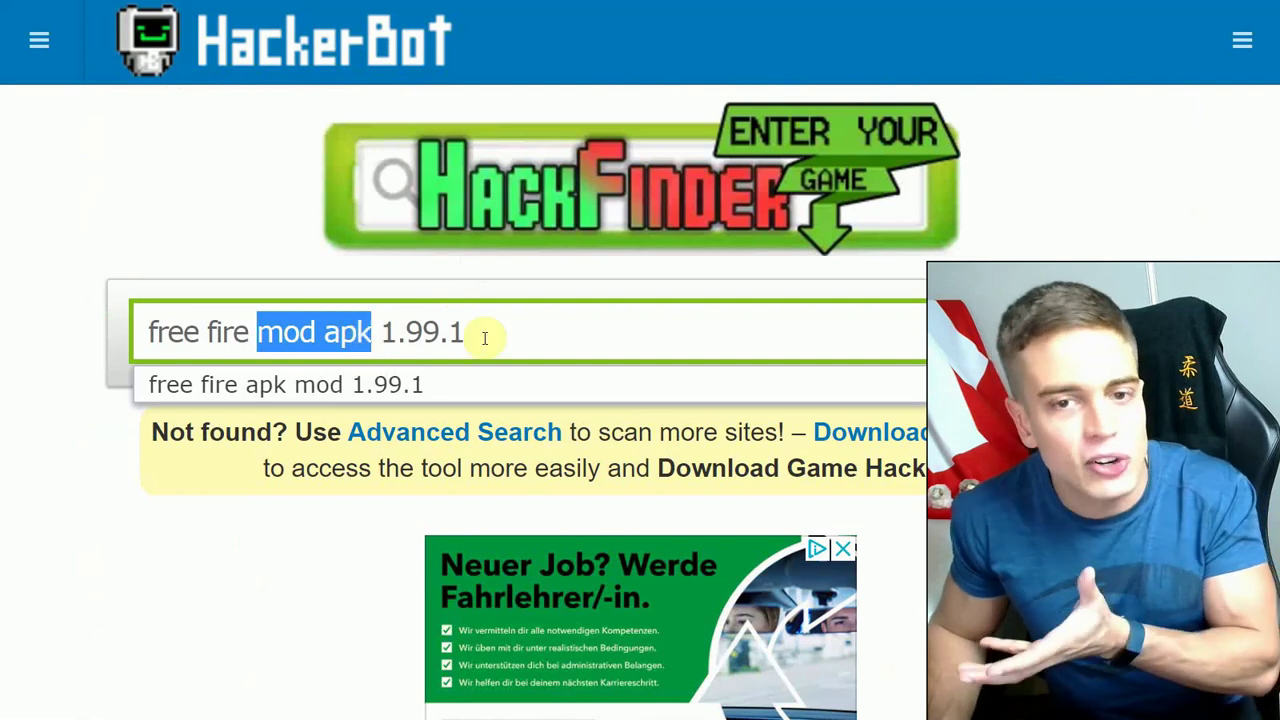
key("Return")
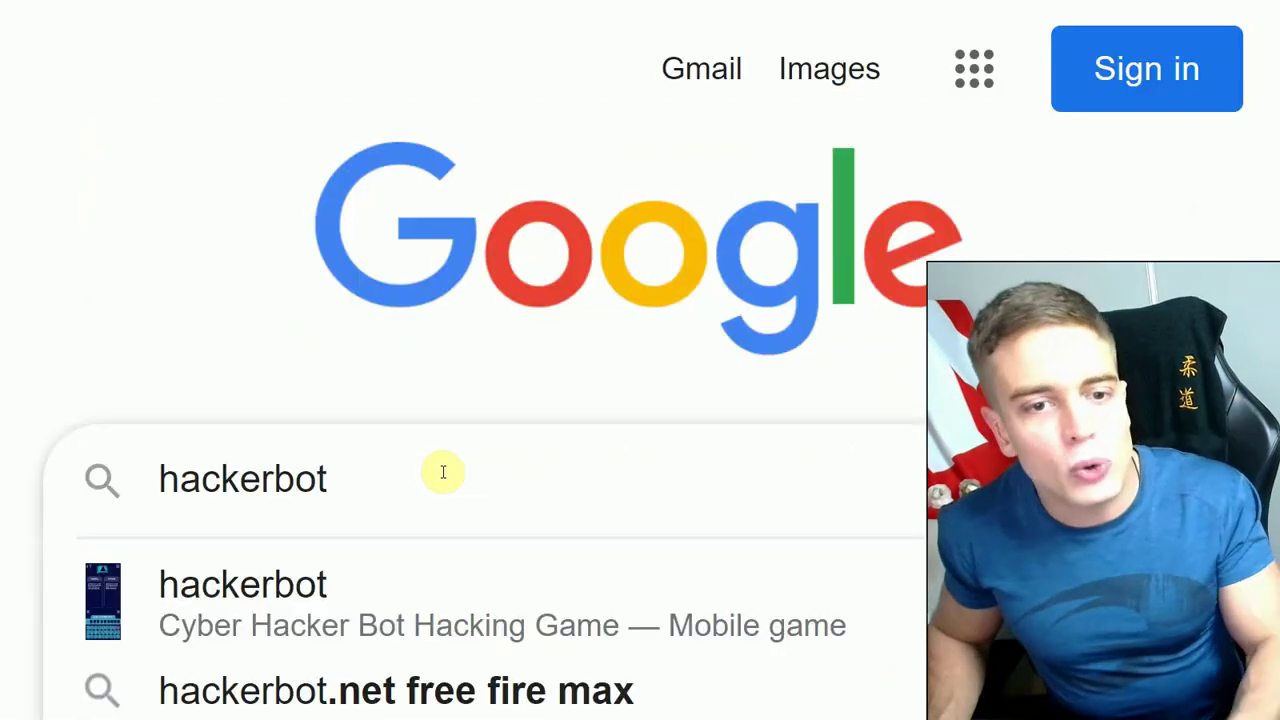
Run the Google search for 'hackerbot' and scroll down toward the HackerBot.net result
key("Return")
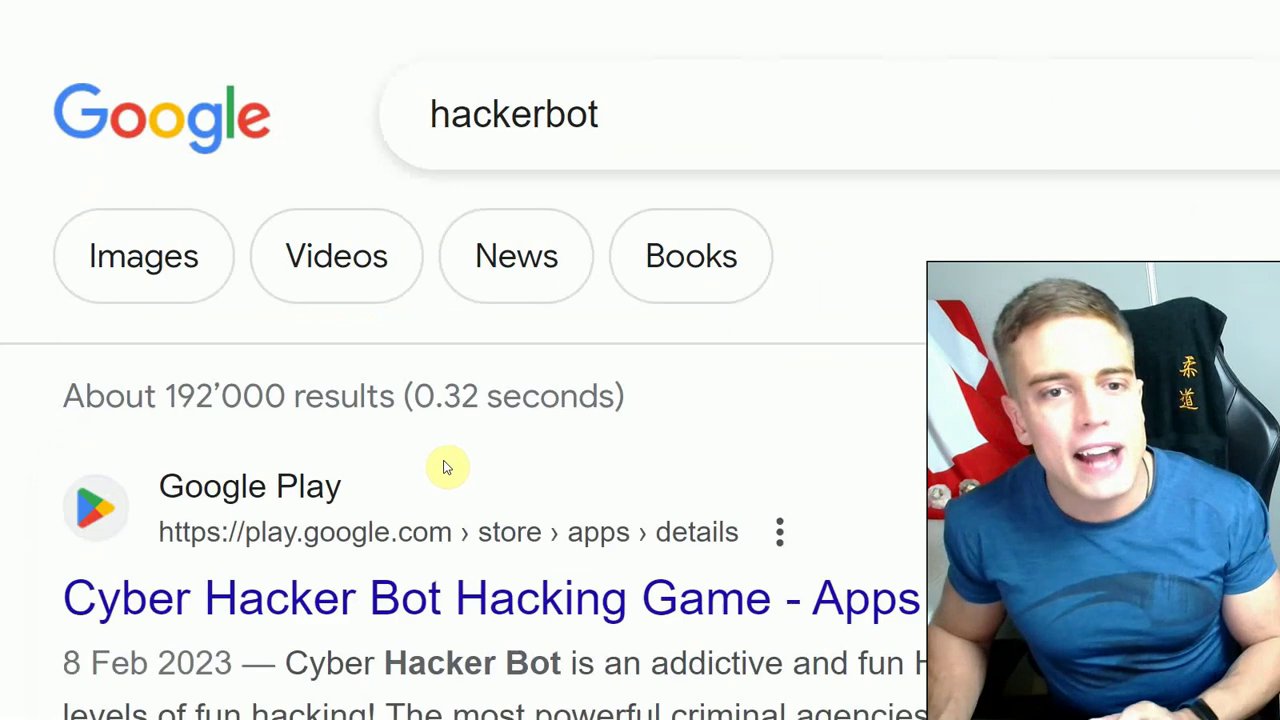
scroll(447, 465, "down", 1)
scroll(447, 465, "down", 4)
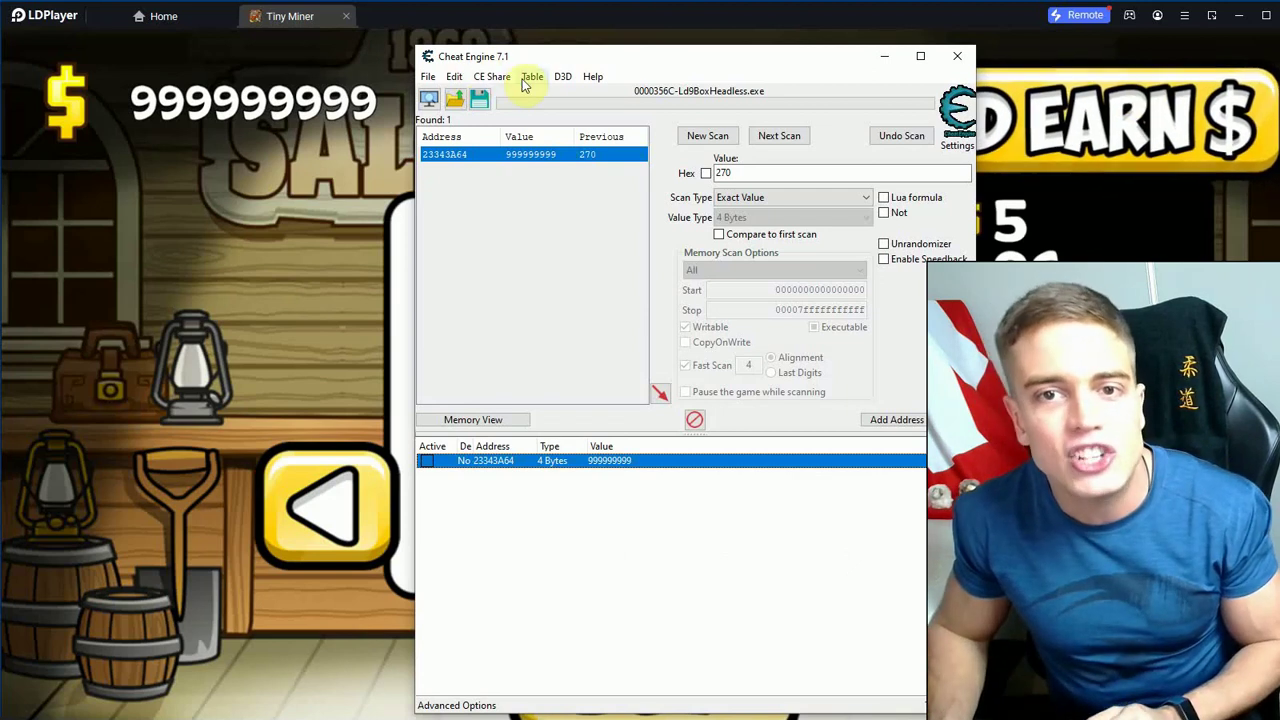
Open Cheat Engine's Process List of running processes
left_click(429, 99)
left_click_drag(810, 395, 810, 208)
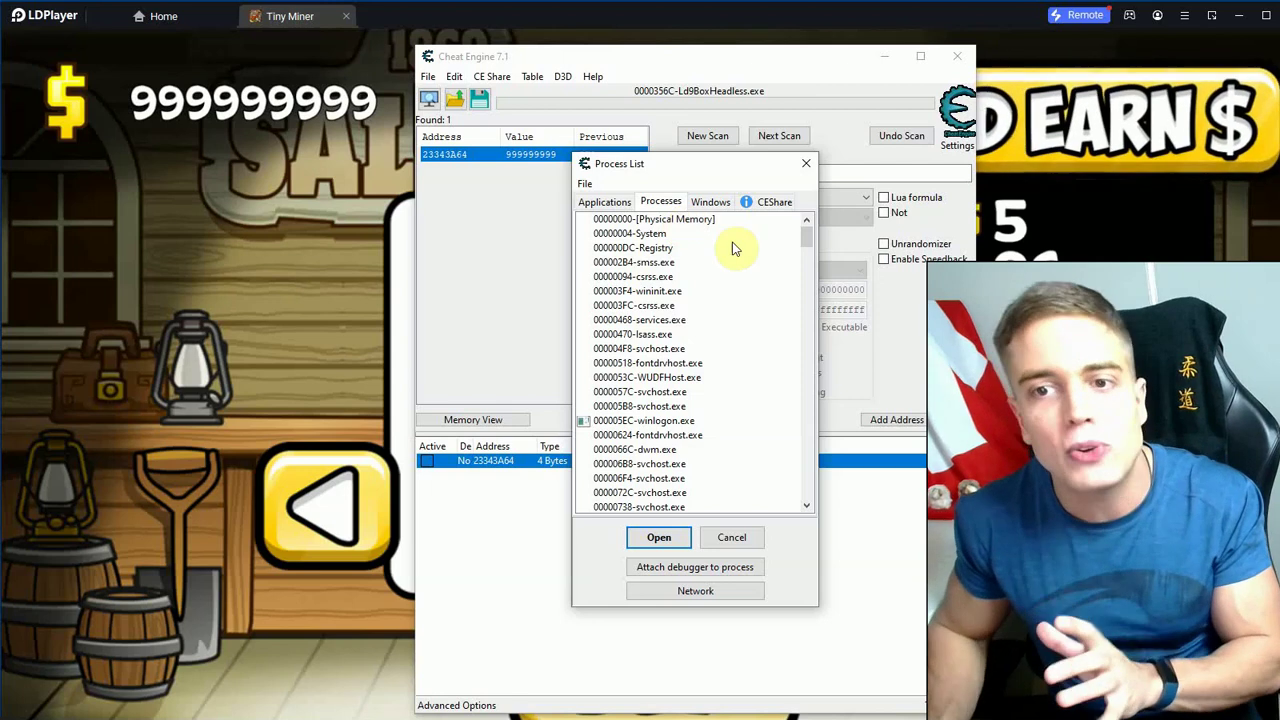
Scroll the Processes list to the dnplayer.exe and Ld9BoxHeadless.exe entries
left_click_drag(806, 240, 801, 449)
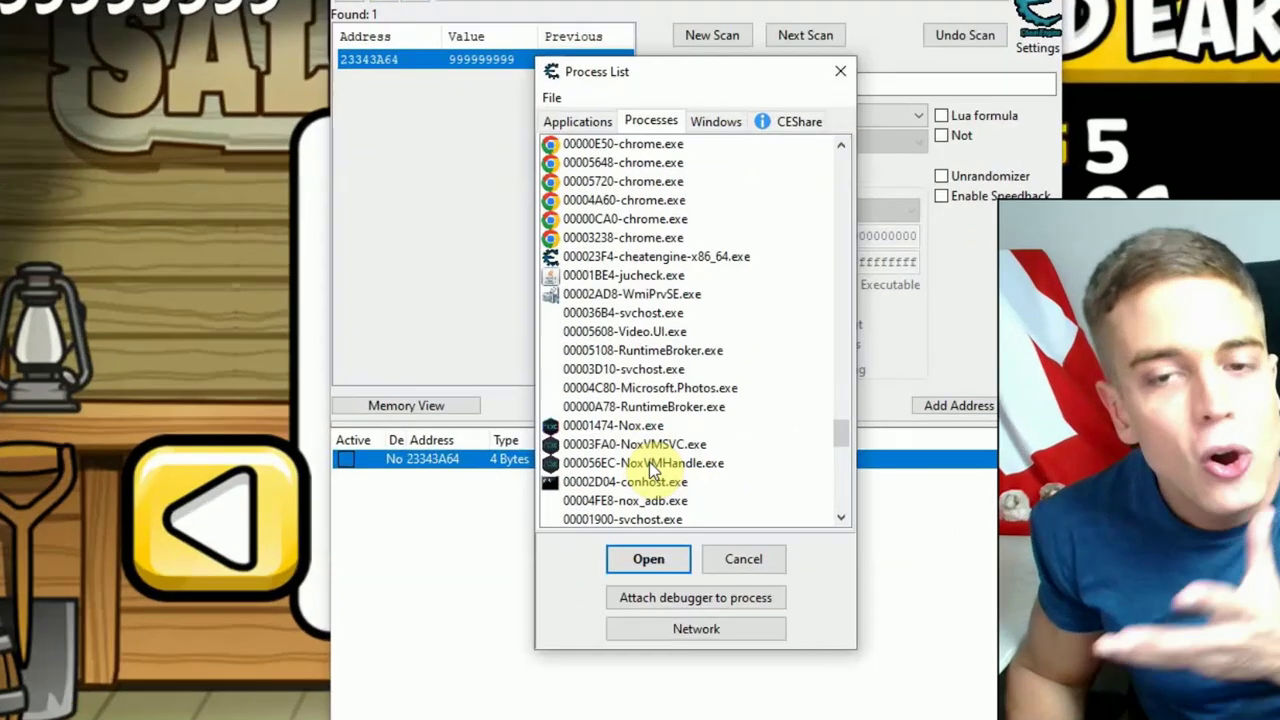
left_click_drag(846, 436, 846, 388)
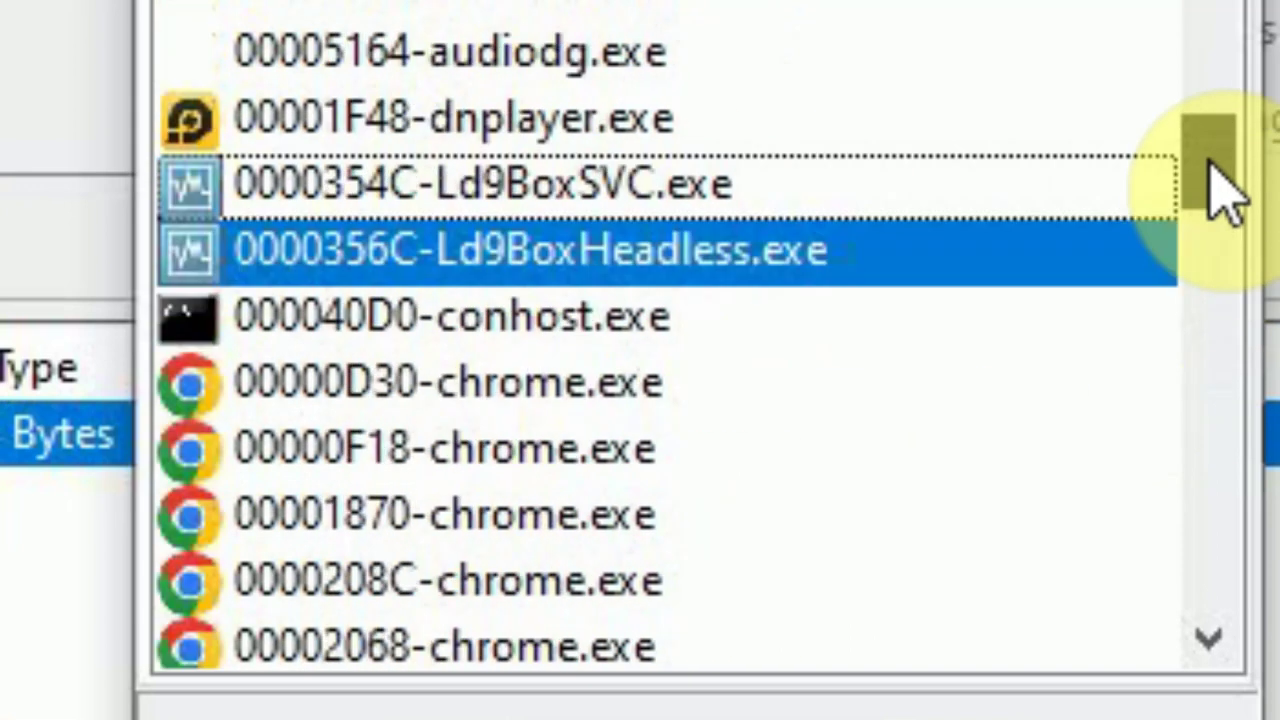